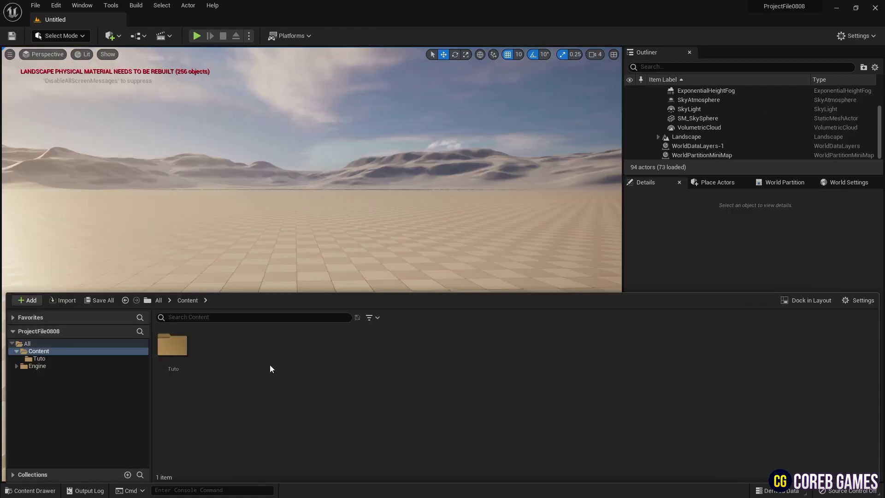
- Create a Niagara System from the Fountain emitter and name it NS_Effect
right_click(271, 365)
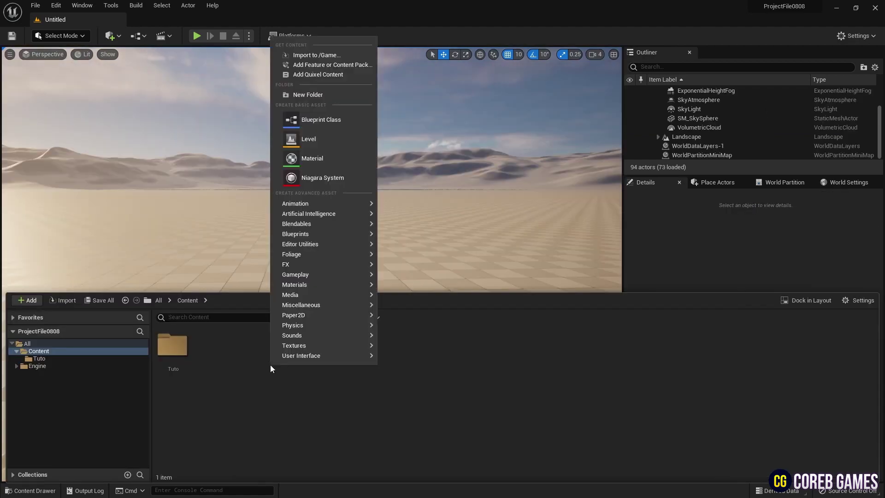
left_click(331, 185)
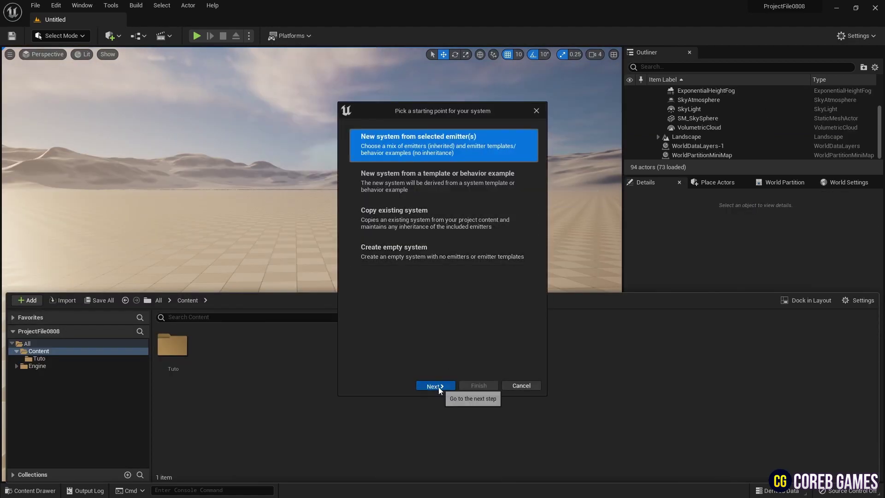
left_click(435, 385)
left_click(460, 324)
left_click(525, 361)
left_click(485, 386)
type("NS_E")
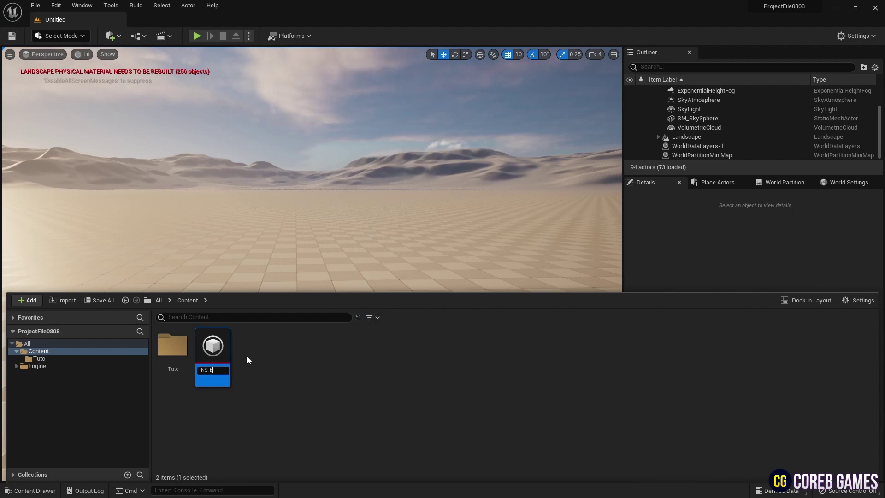
type("ffect")
key("Return")
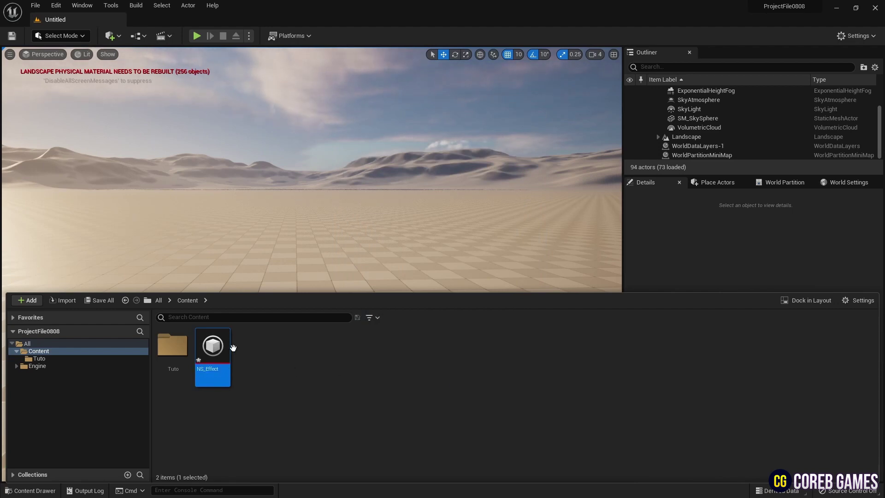
- Open NS_Effect and set the Fountain emitter to Local Space with GPUCompute Sim
double_click(229, 347)
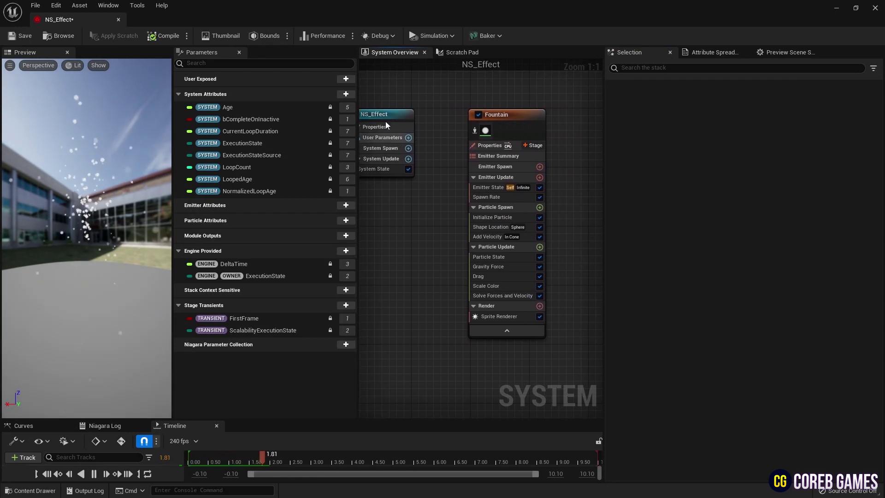
left_click(415, 115)
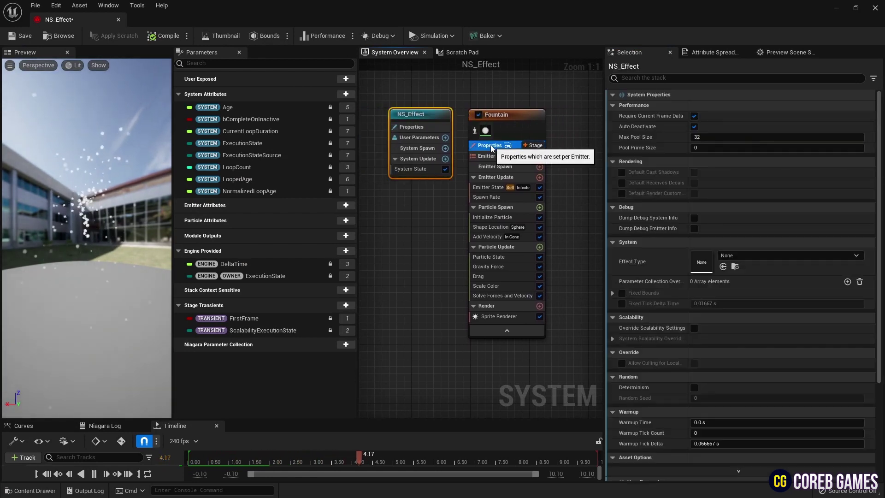
left_click(488, 146)
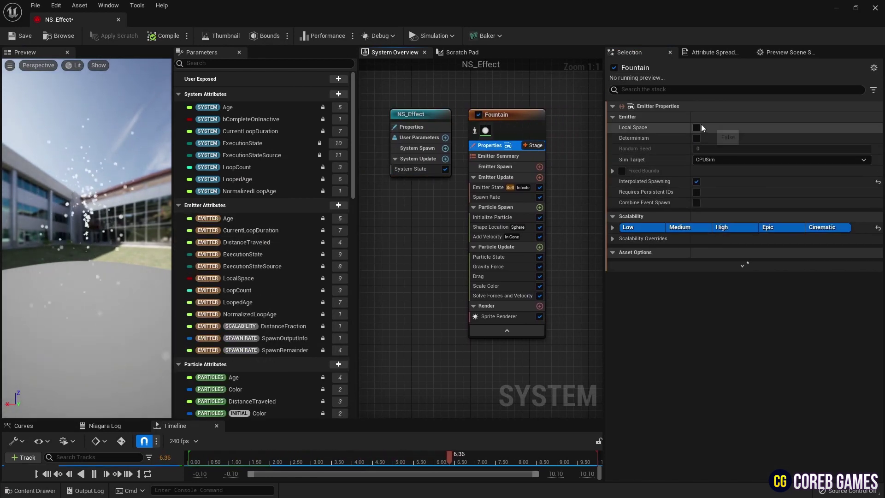
left_click(697, 128)
left_click(713, 159)
left_click(713, 177)
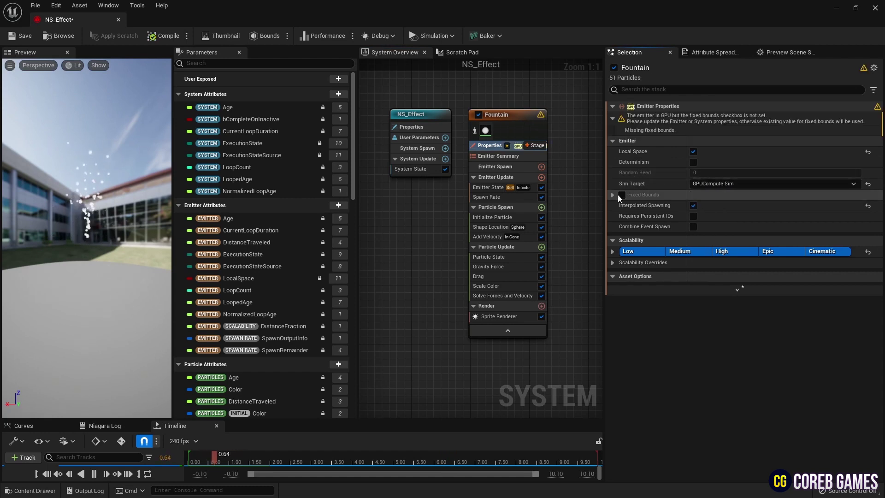
- Raise the Fountain emitter's spawn rate to 80000
left_click(505, 197)
left_click(722, 120)
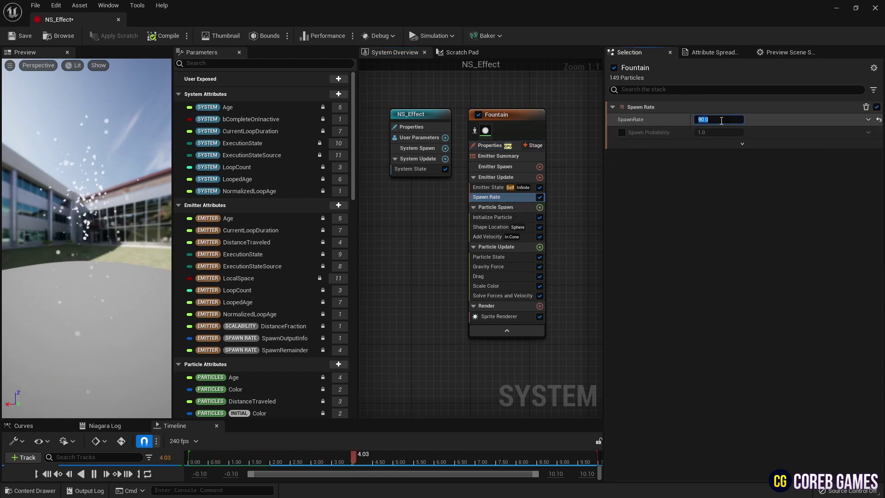
type("000")
key("Return")
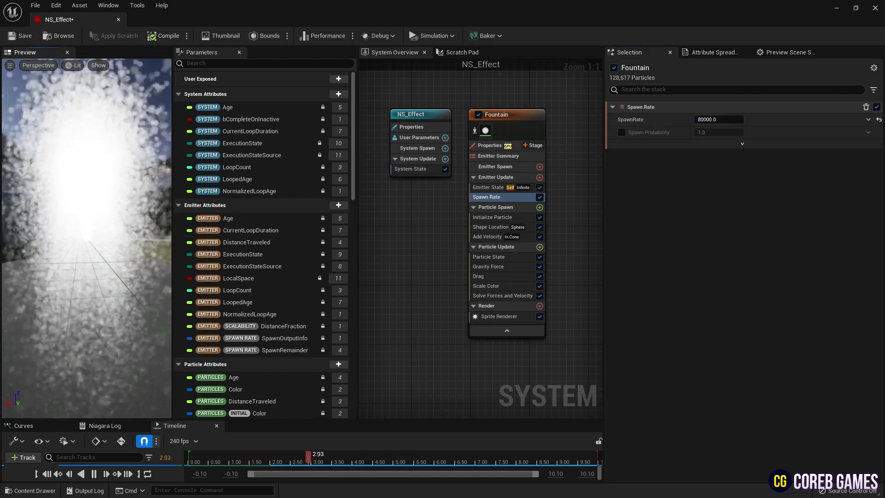
- Delete the Gravity Force module from the Fountain emitter
left_click(510, 266)
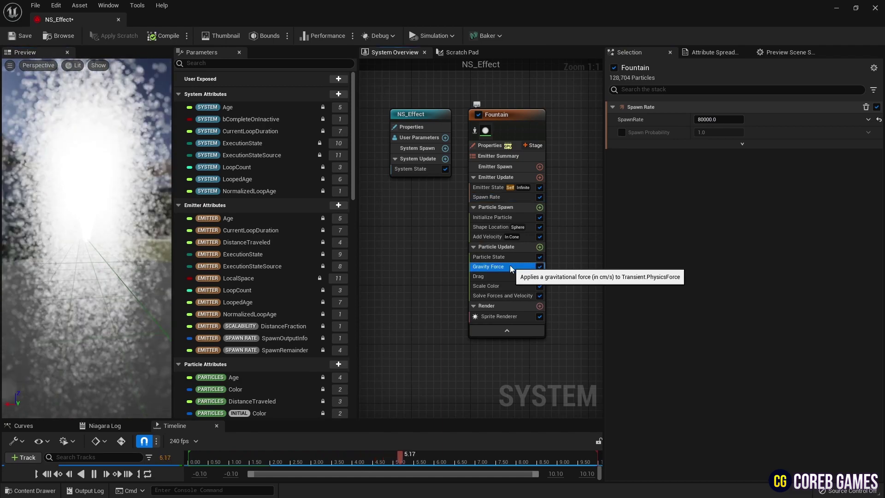
key("Delete")
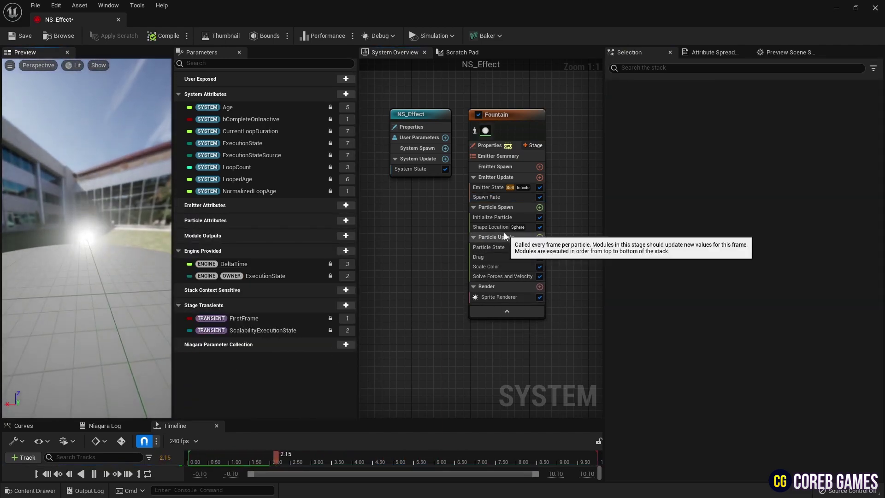
left_click(503, 228)
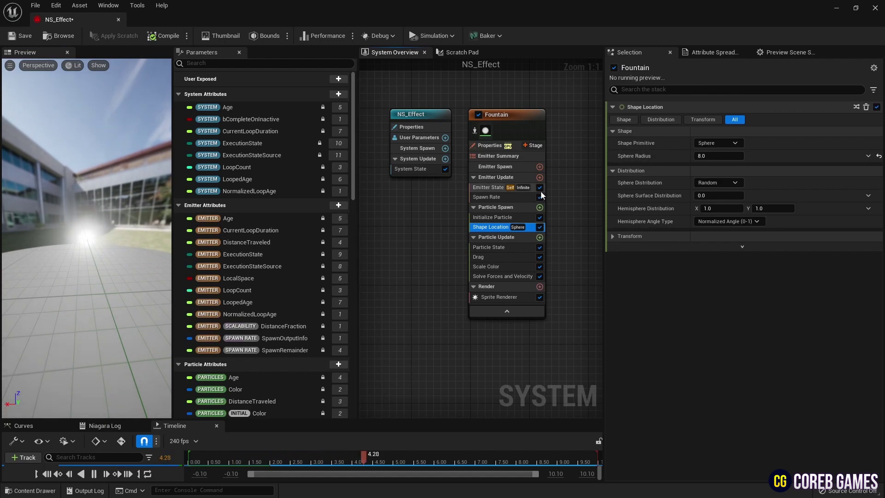
- In Initialize Particle, set Direct Set lifetime 2, alpha 0.2 and sprite size 0.5–0.8
left_click(526, 218)
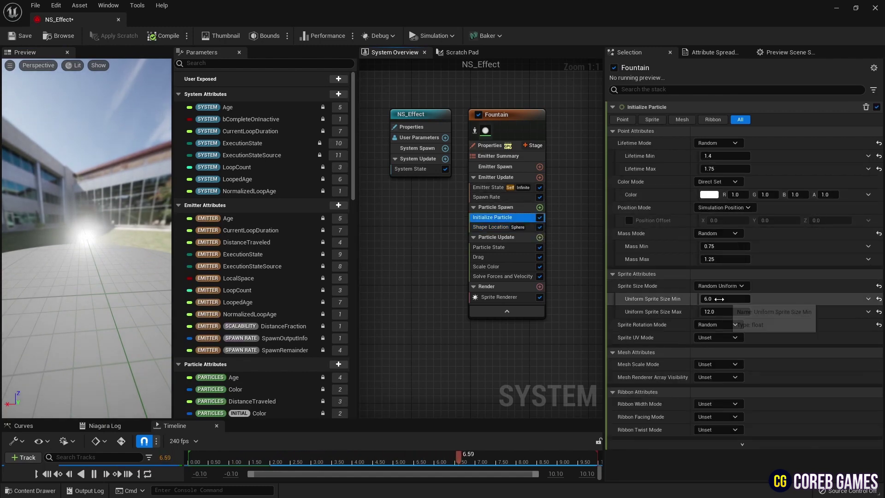
left_click(718, 143)
left_click(720, 164)
type("2")
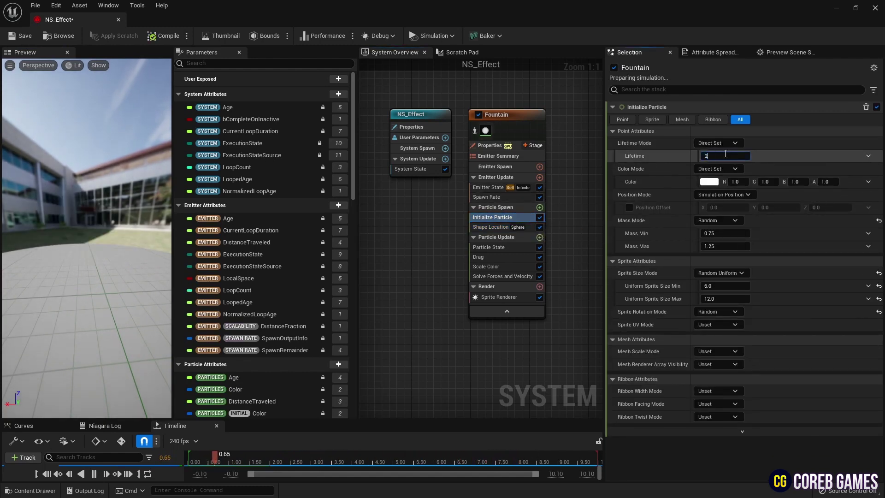
key("Return")
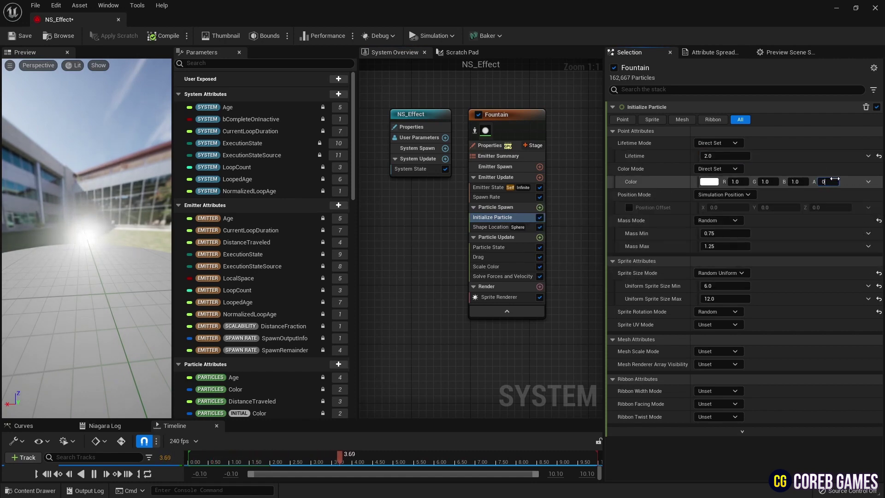
type(".2")
key("Return")
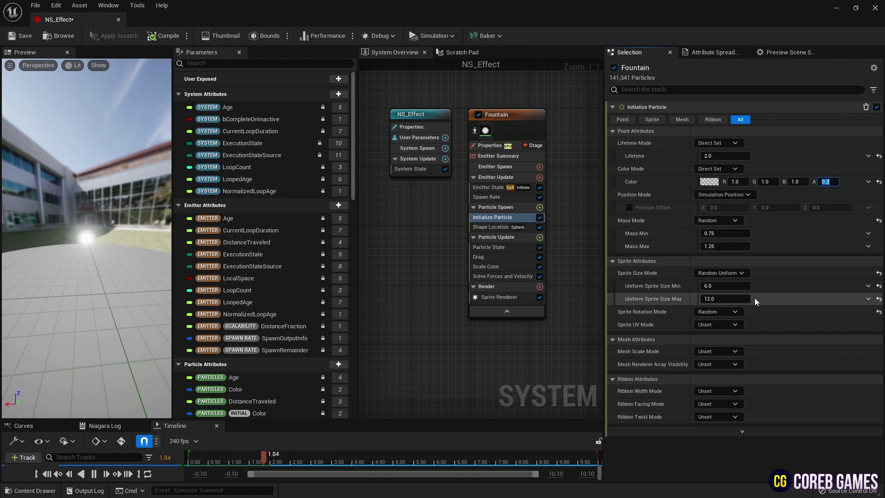
left_click(727, 287)
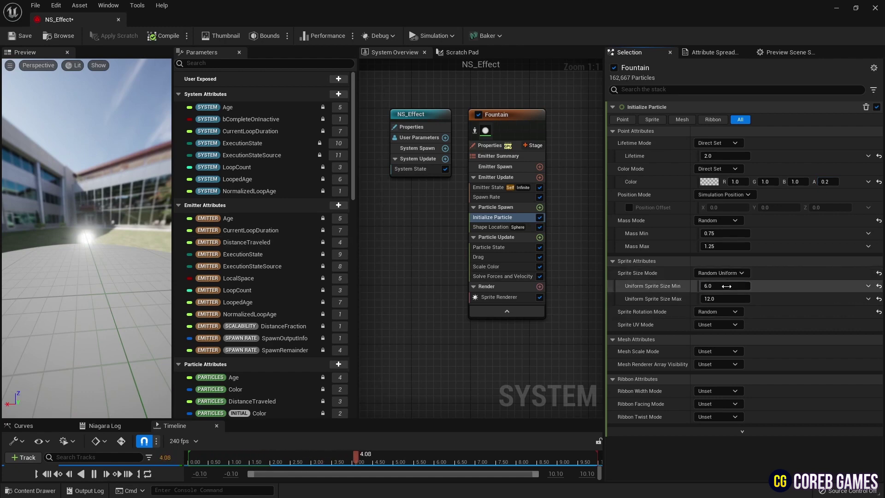
type(".5")
key("Tab")
type("0.")
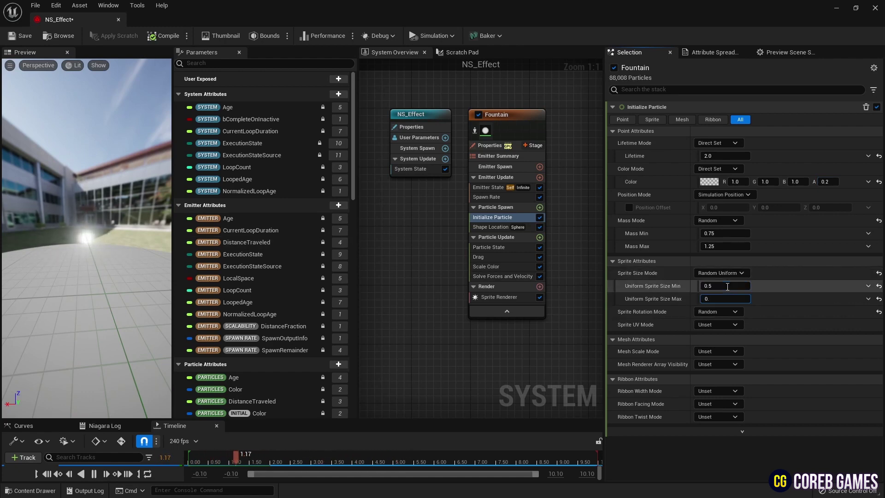
type("8")
key("Return")
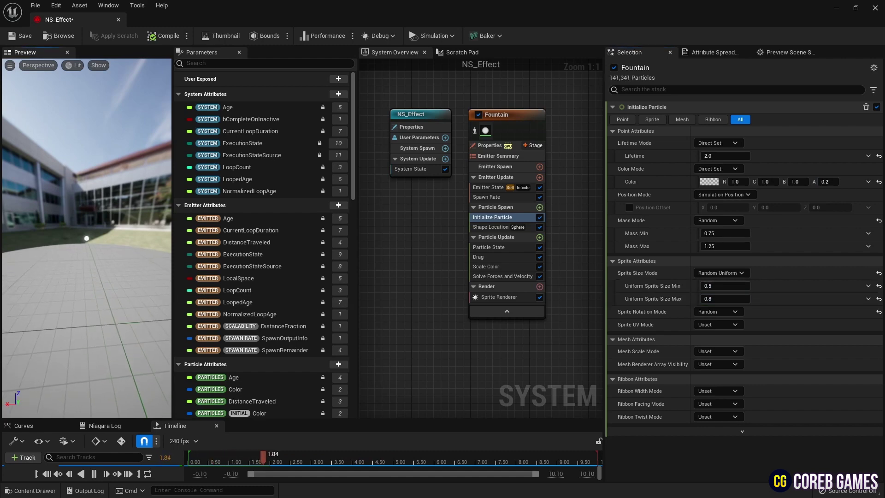
- Set the spawn shape to Box/Plane with box size 0, 0, 250
left_click(492, 227)
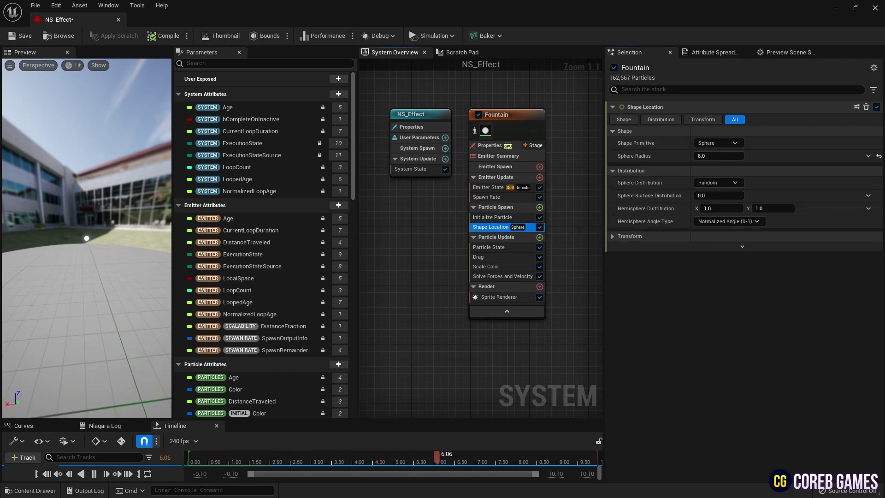
left_click(723, 144)
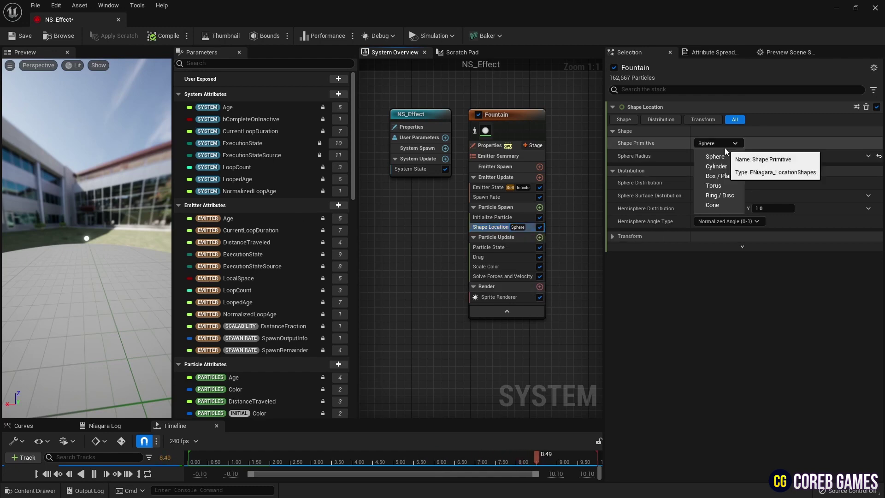
left_click(729, 178)
type("0")
type("250")
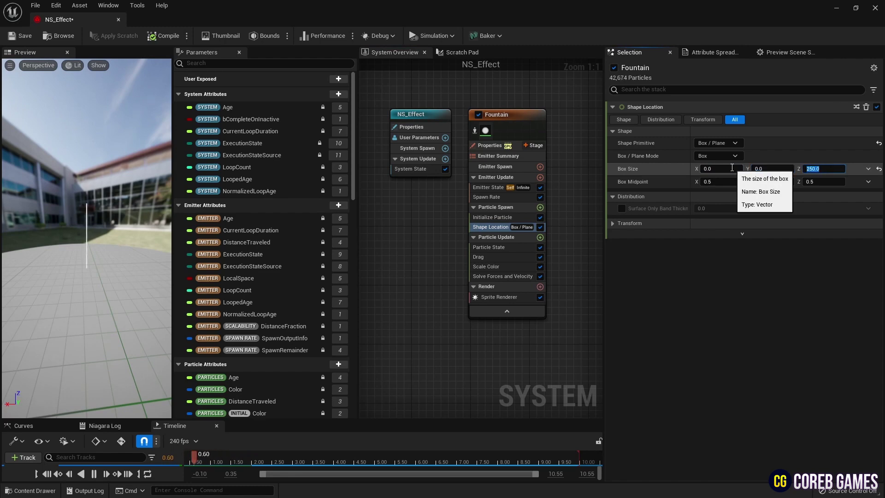
key("Return")
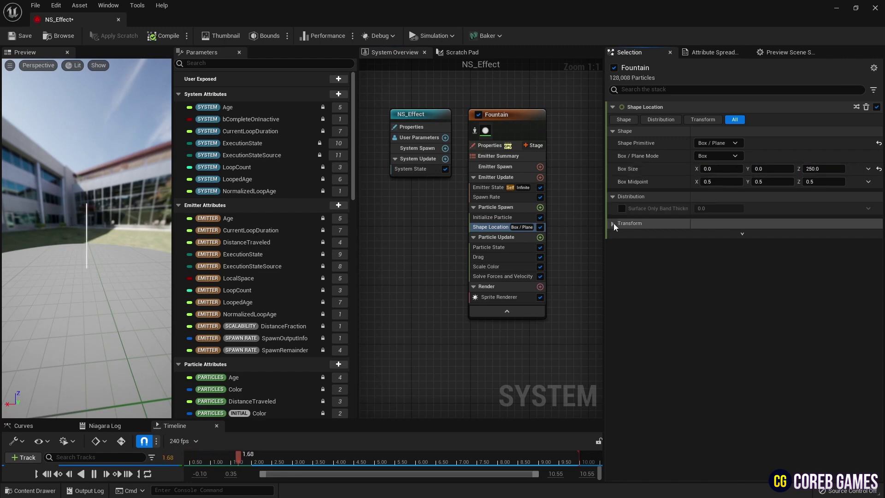
- Set the shape's rotation mode to Yaw/Pitch/Roll with Z rotation 0.02
left_click(611, 276)
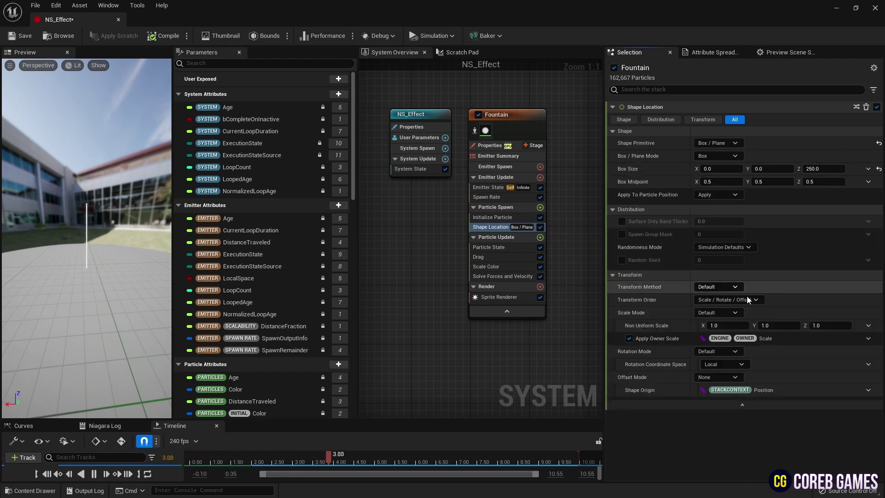
left_click(725, 352)
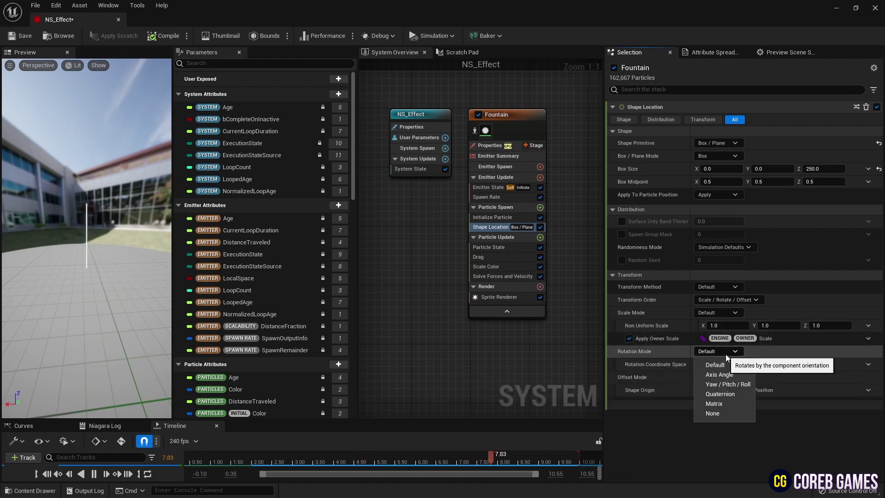
left_click(740, 383)
type("0.02")
left_click(832, 364)
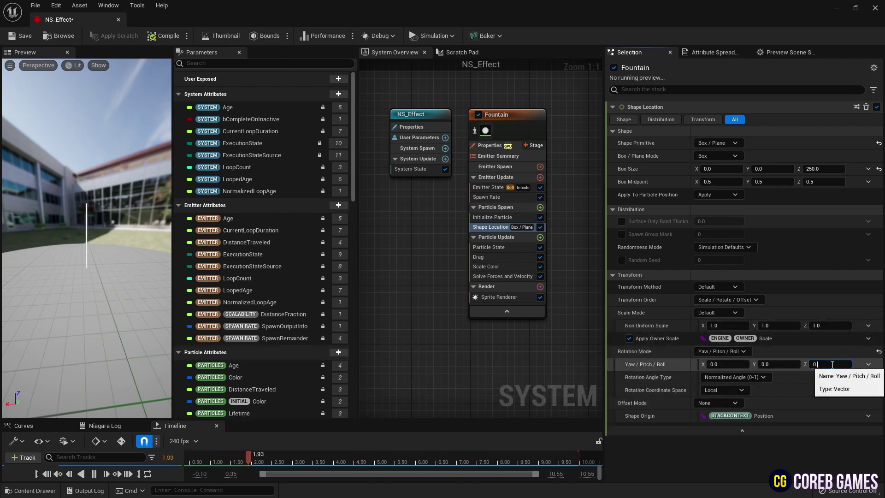
key("Return")
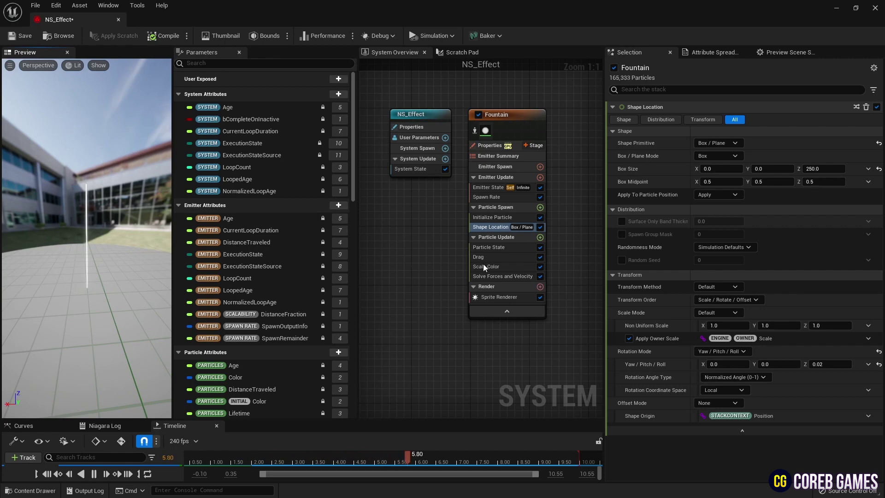
- Add a Vortex Velocity module to particle spawn and fix its missing dependency
left_click(541, 207)
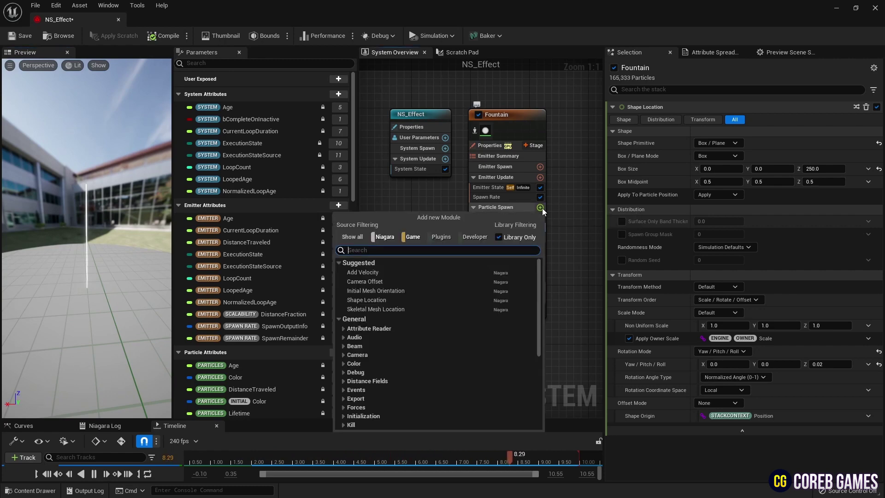
type("vortex")
key("Down")
key("Return")
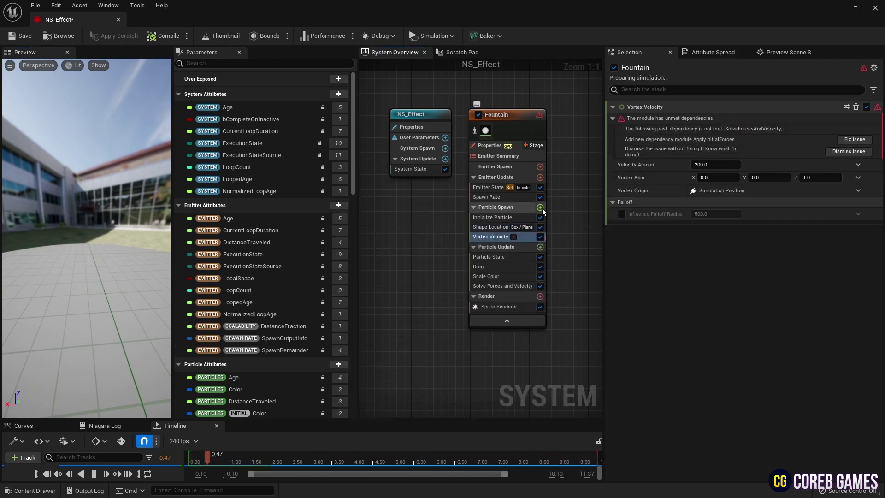
left_click(850, 139)
- Set Vortex Velocity amount to 300 and Vortex Axis Z to 0
left_click(720, 119)
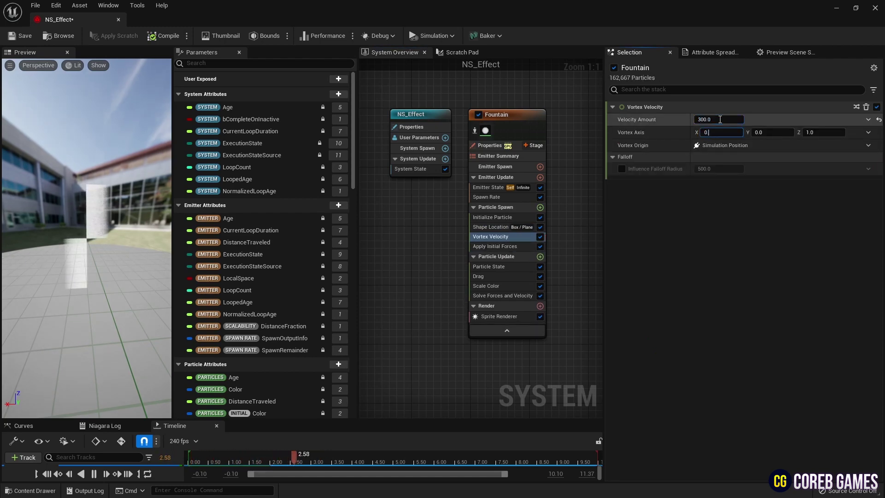
type(".5")
key("Tab")
key("Tab")
type("0")
key("Return")
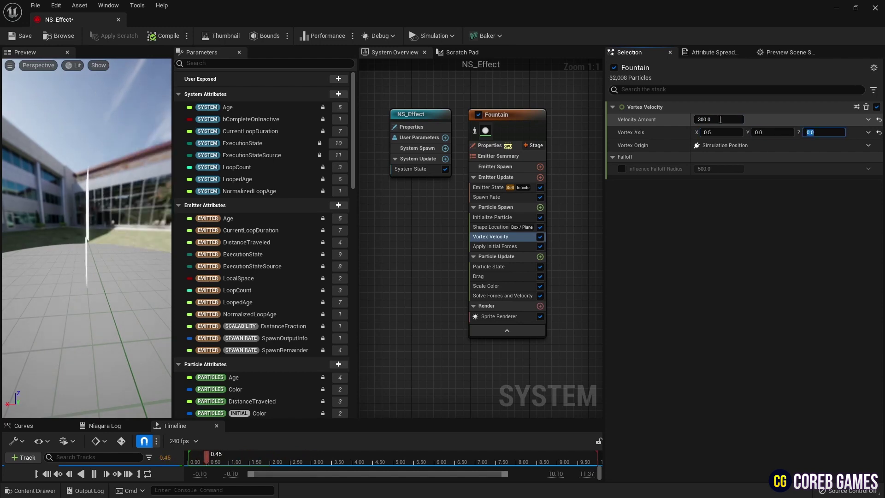
left_click_drag(80, 232, 26, 230)
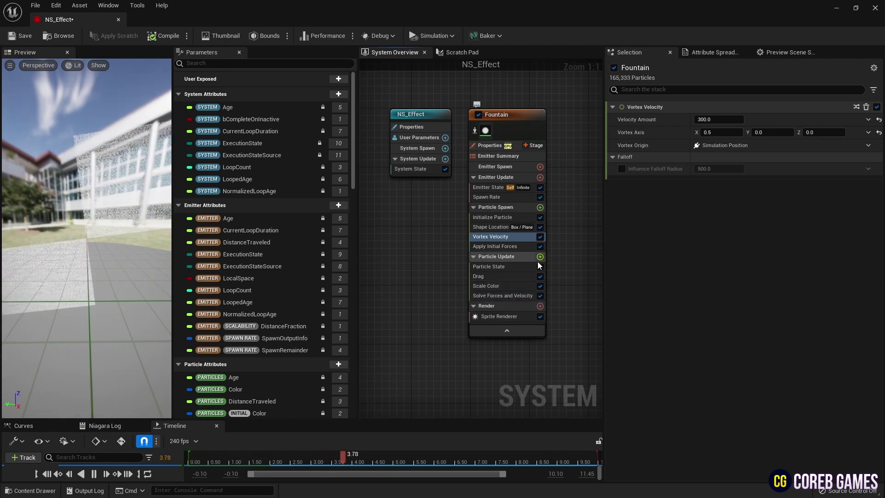
- Drive Scale RGB with Make Vector from Linear Color RGB using Color from Curve
left_click(518, 286)
left_click(868, 133)
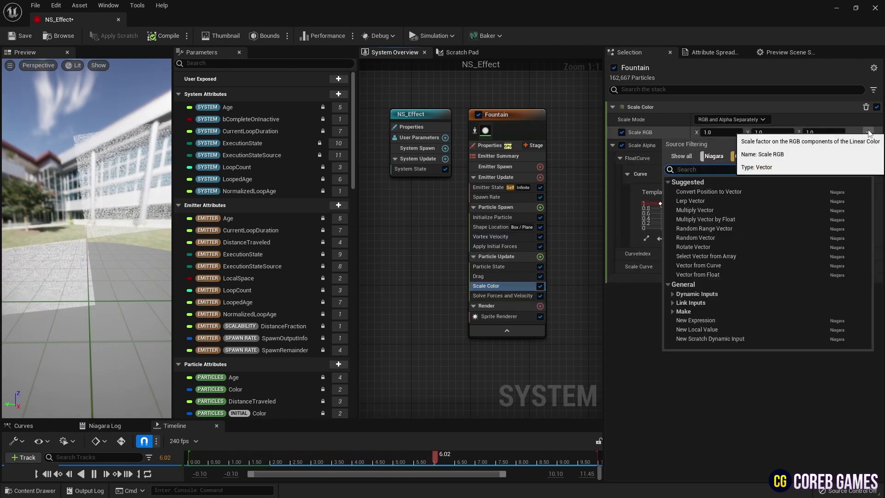
type("lie")
key("BackSpace")
type("n")
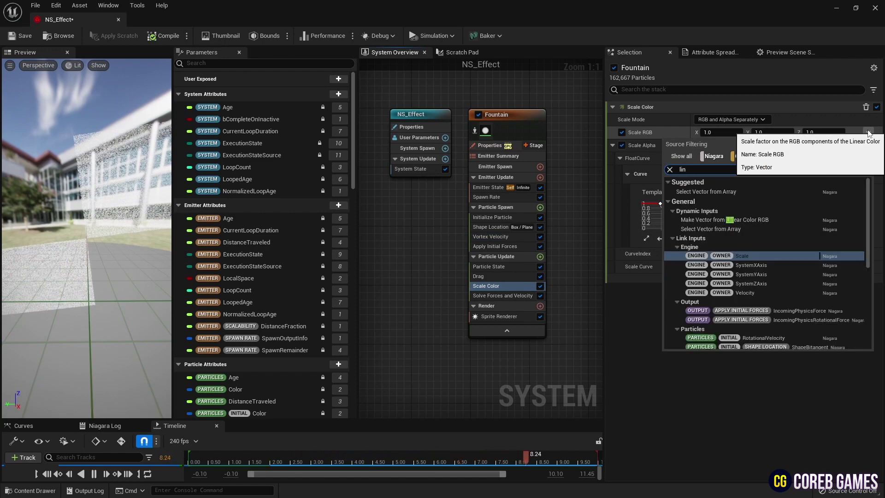
key("Return")
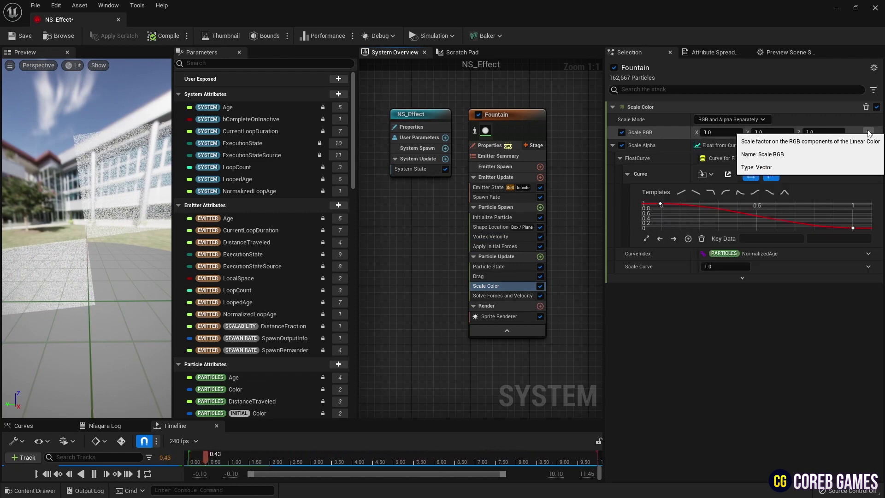
left_click(869, 146)
type("cur")
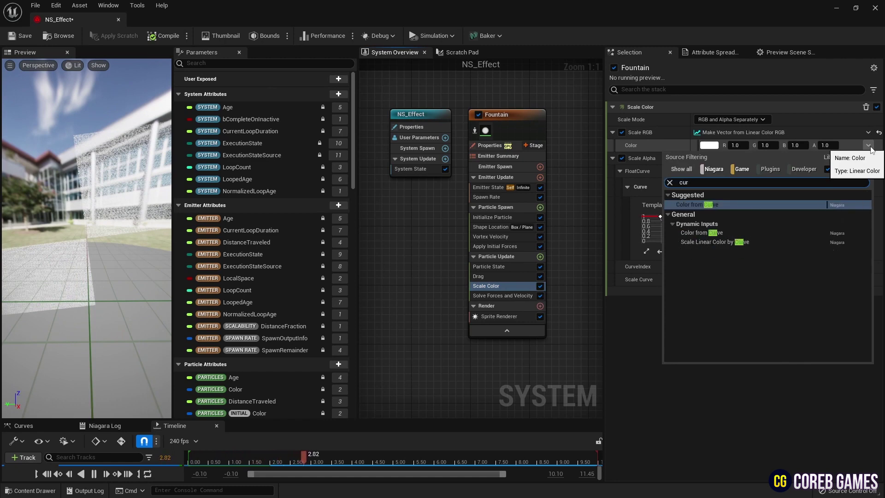
key("Return")
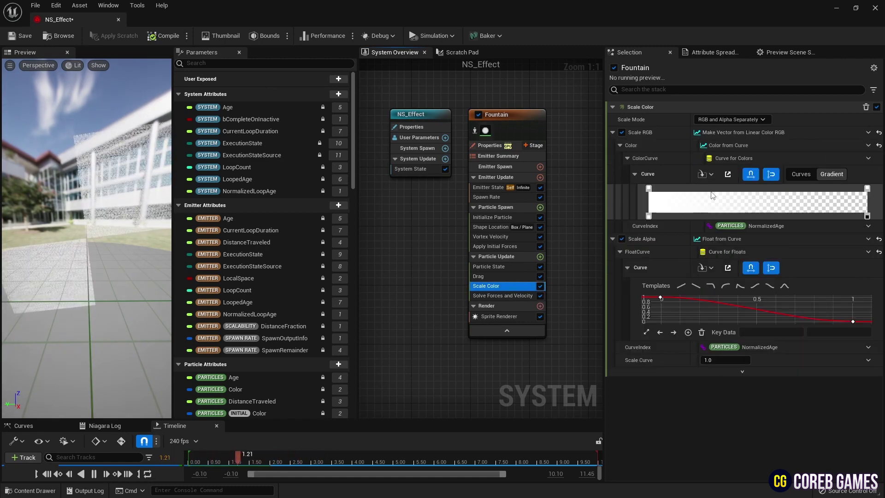
- Add two gradient stops and make the first one red
left_click(788, 188)
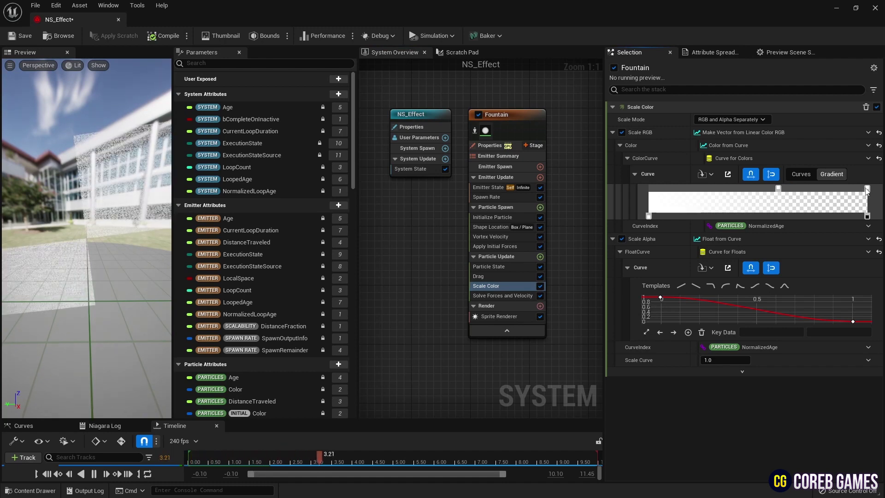
left_click(844, 189)
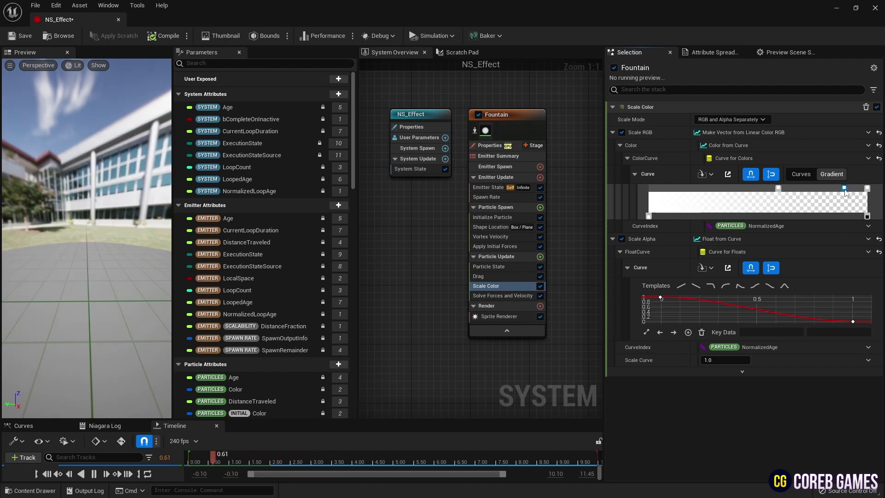
left_click(867, 217)
double_click(868, 217)
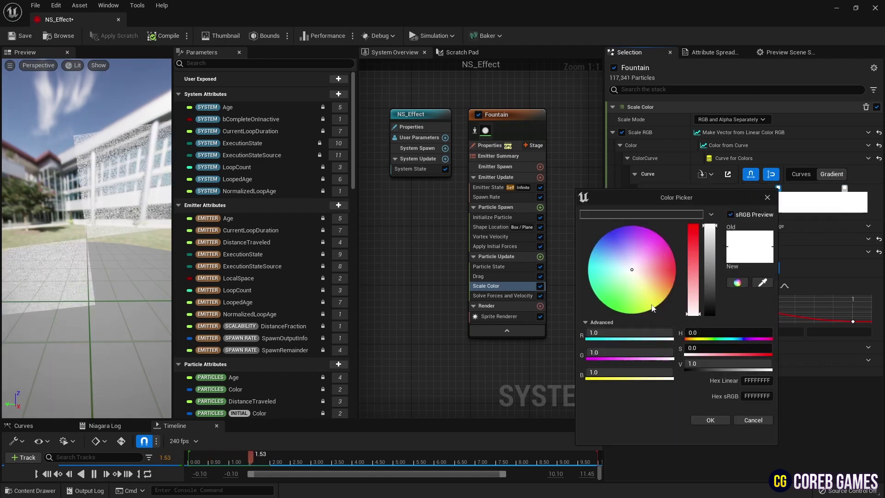
type("0")
key("Return")
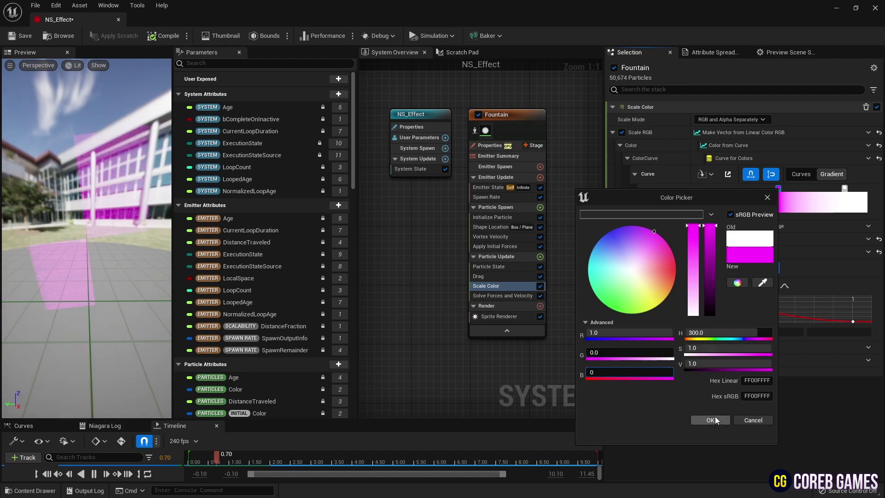
left_click(710, 419)
- Make the other gradient stop green
double_click(845, 190)
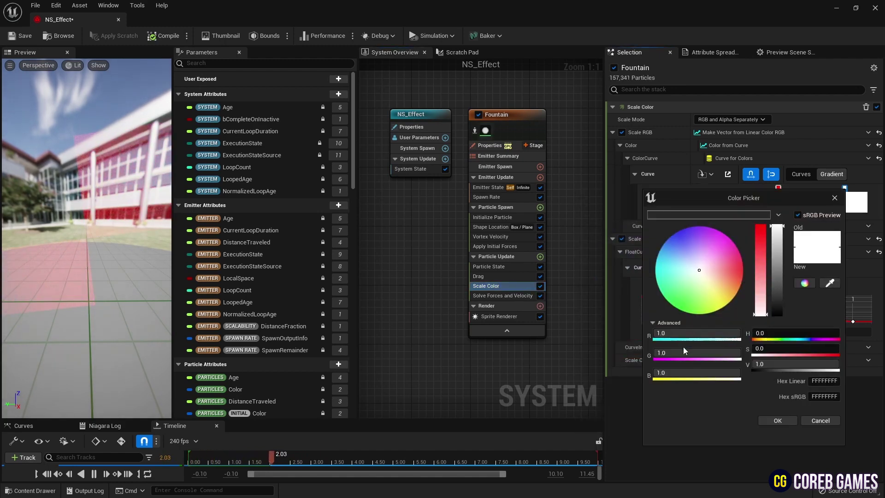
key("Return")
left_click(685, 333)
type("0")
key("Return")
type("0")
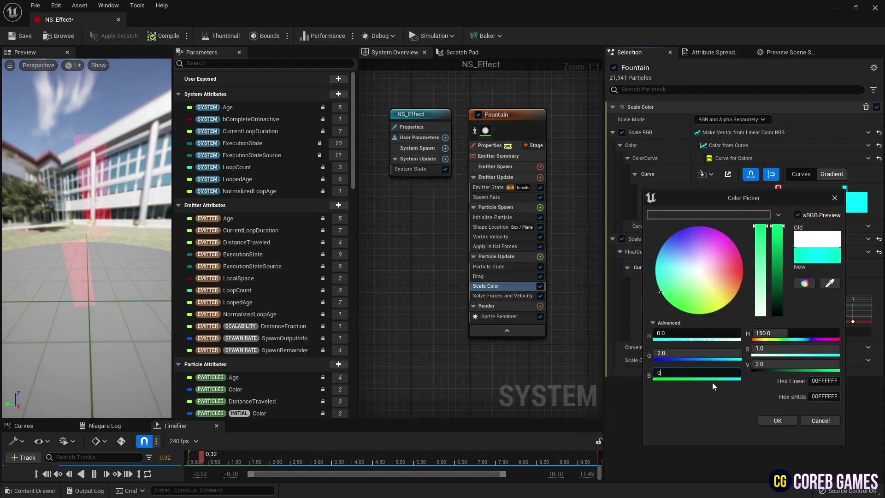
left_click(692, 373)
type("0")
left_click(778, 421)
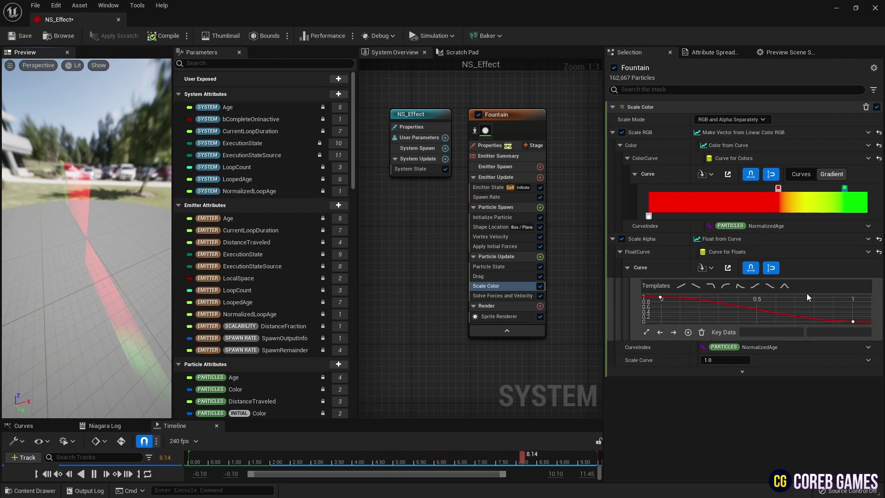
- Invert the Scale Alpha curve: first key at 0, last key at 1
left_click(661, 297)
left_click(778, 332)
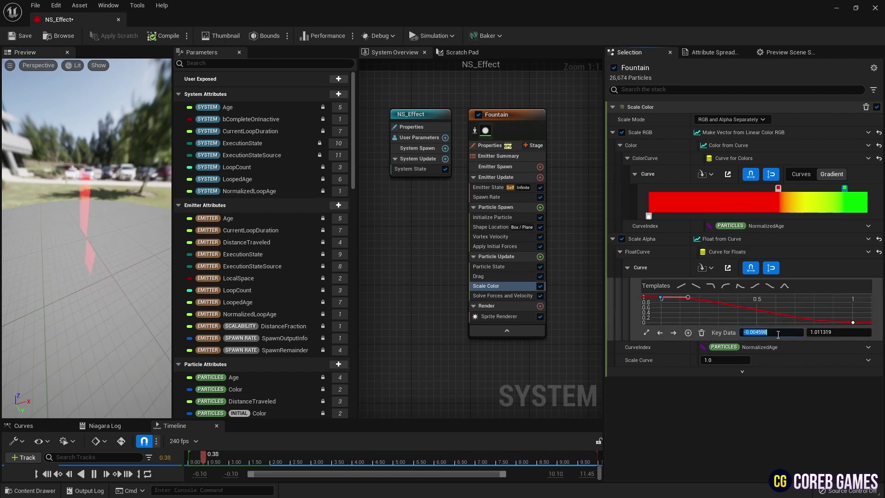
type("0")
key("Return")
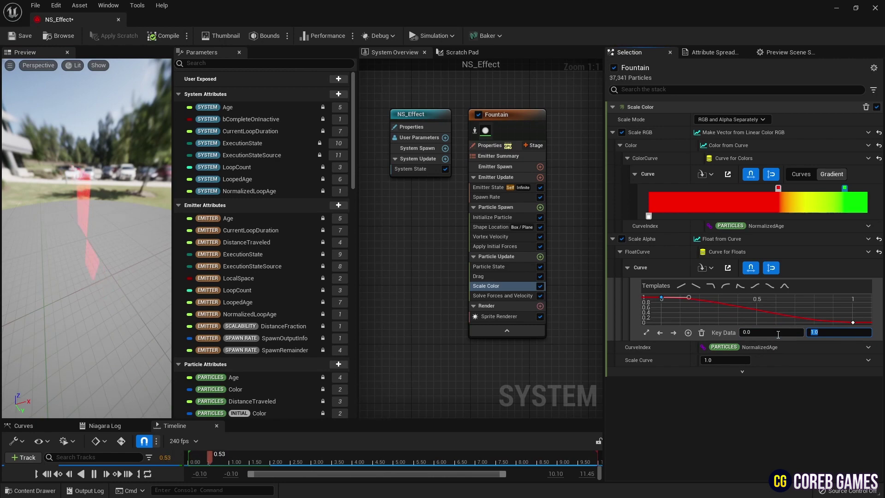
key("Return")
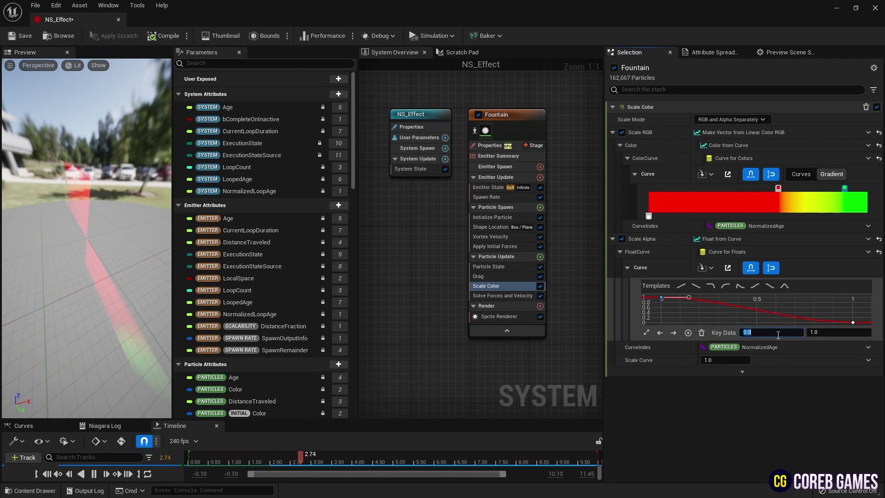
type("0")
key("Return")
left_click(853, 322)
left_click(772, 333)
type("1")
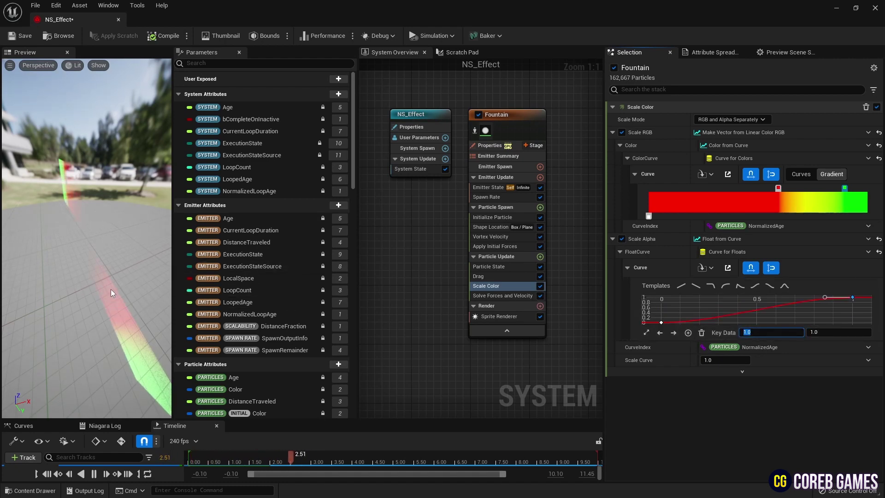
left_click_drag(110, 290, 41, 290)
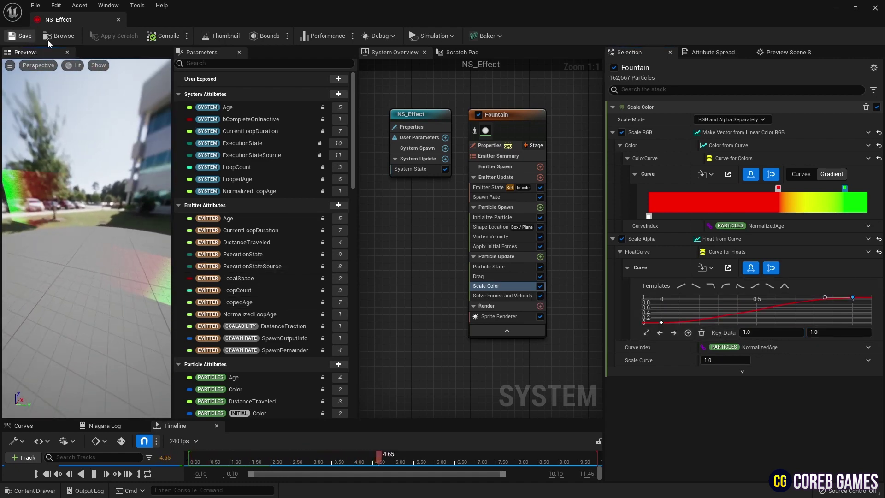
- Add Curl Noise Force with noise strength 250 and Baked (High) quality
left_click(540, 257)
type("curl")
key("Return")
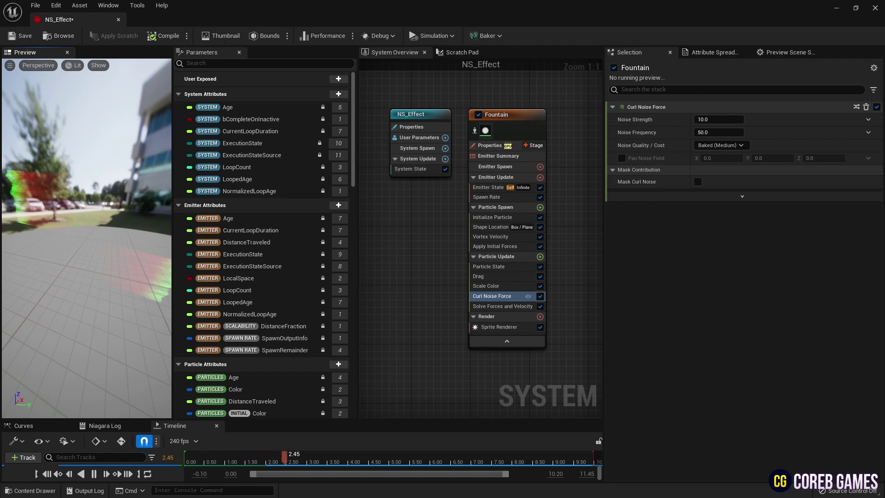
left_click(718, 119)
type("250")
key("Return")
left_click(723, 146)
left_click(740, 181)
- Enable Pan Noise Field with a Z value of 0.2
left_click(621, 158)
left_click(819, 158)
type(".2")
key("Return")
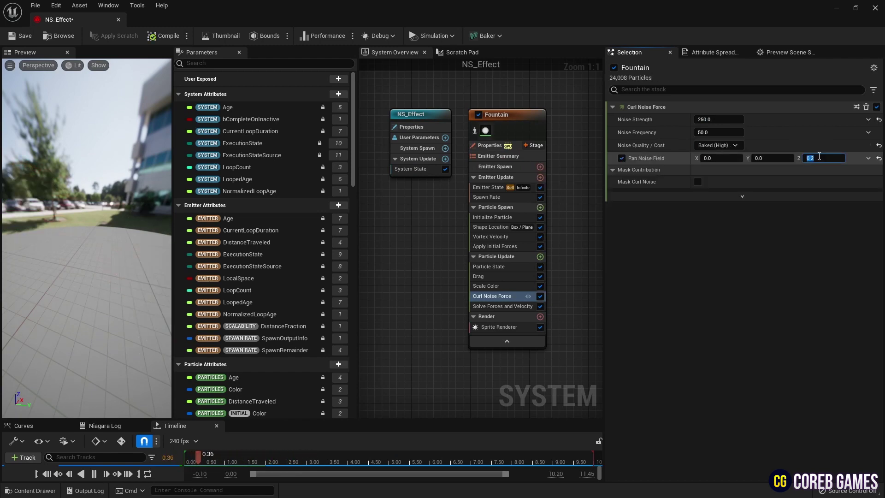
left_click_drag(91, 242, 42, 243)
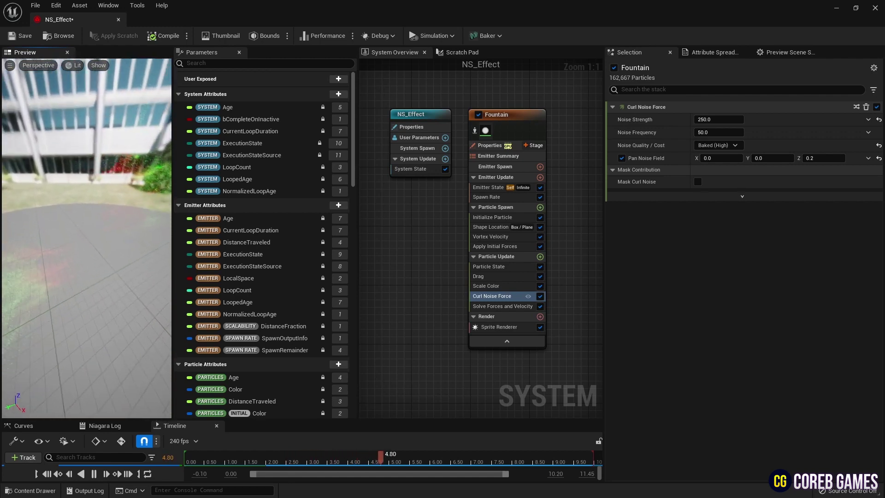
left_click_drag(86, 235, 86, 207)
left_click_drag(90, 280, 113, 280)
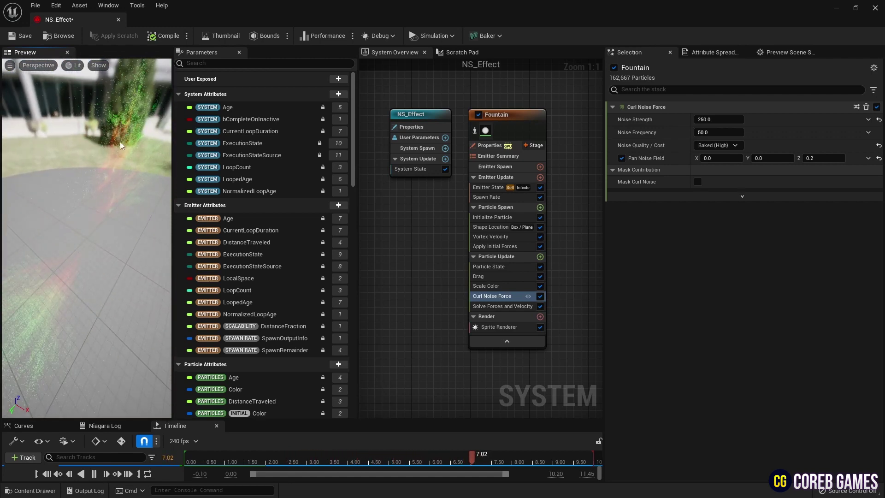
- Add Point Attraction Force and drive its Attraction Strength from a curve
left_click(524, 256)
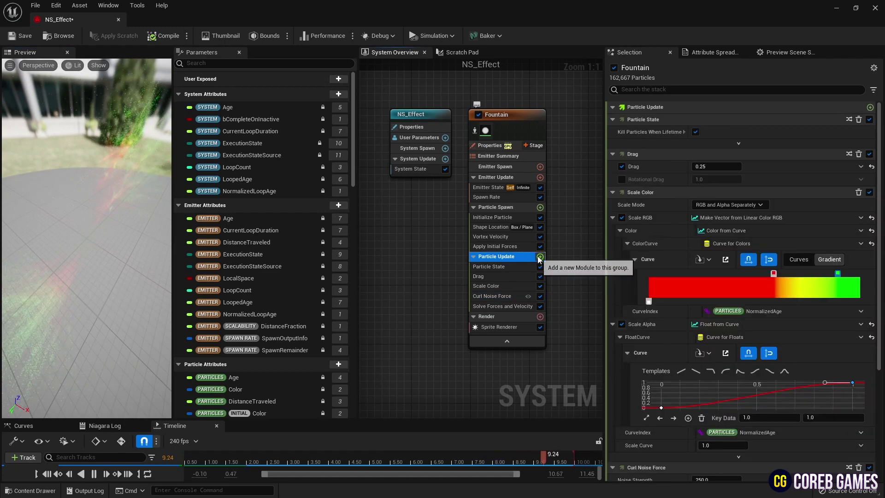
type("att")
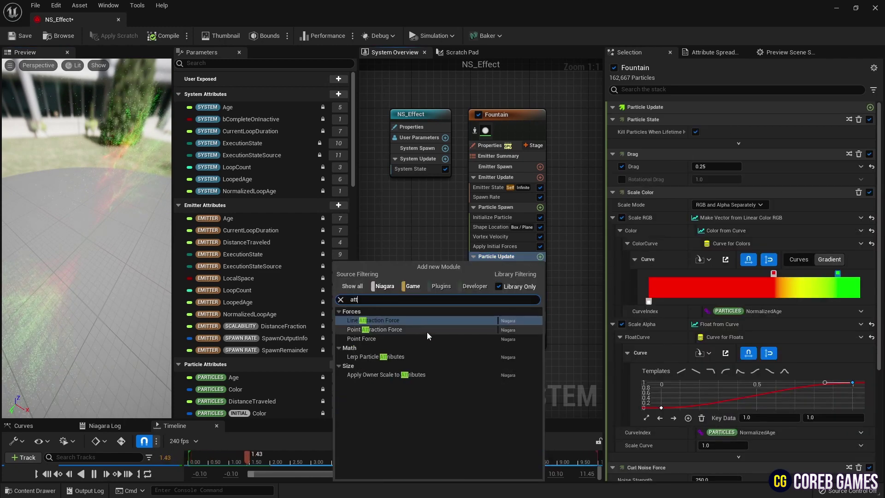
left_click(427, 332)
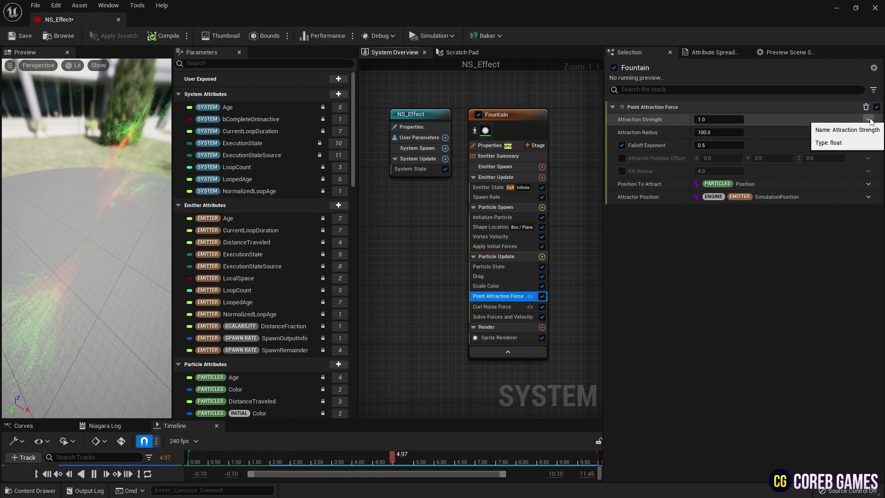
left_click(869, 119)
type("cur")
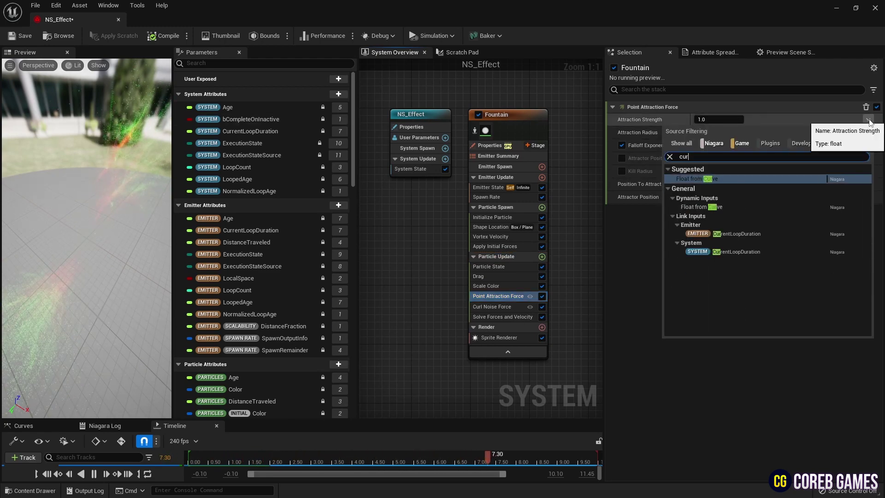
key("Return")
- Set the strength curve's last key to 1, scale 100, and attraction radius 10000
left_click(662, 178)
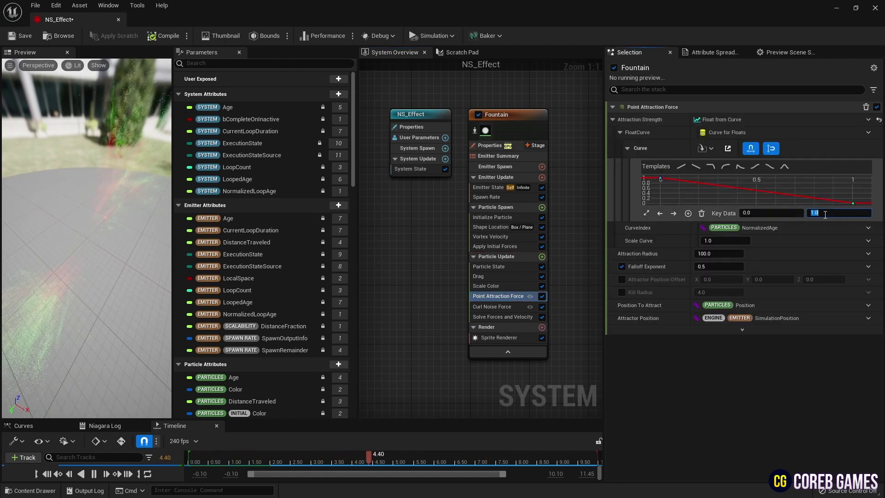
key("Return")
left_click(852, 202)
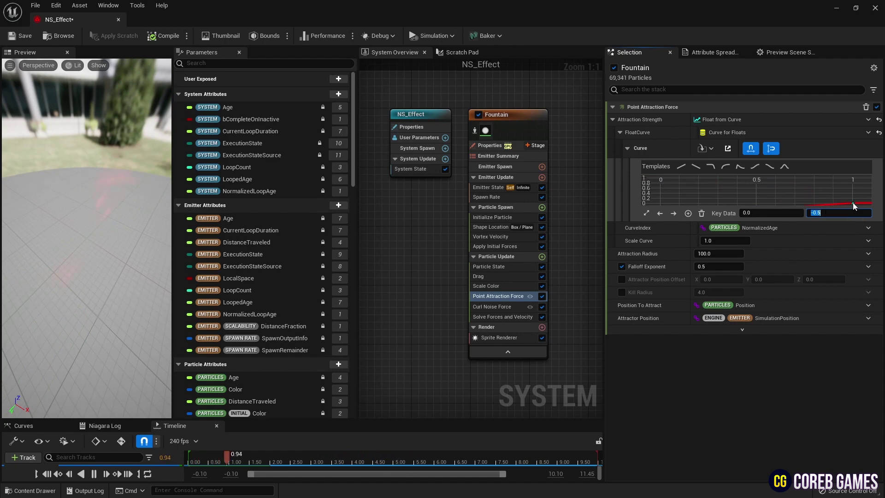
type("1")
key("Return")
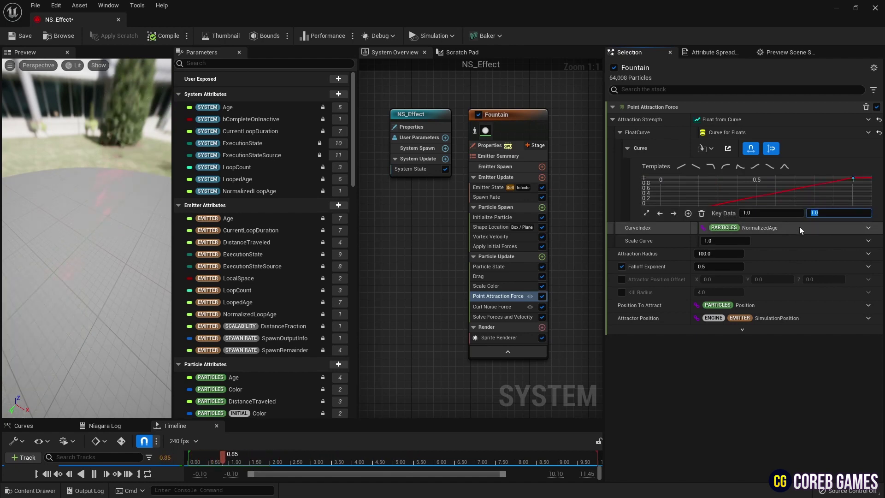
left_click(734, 241)
type("100")
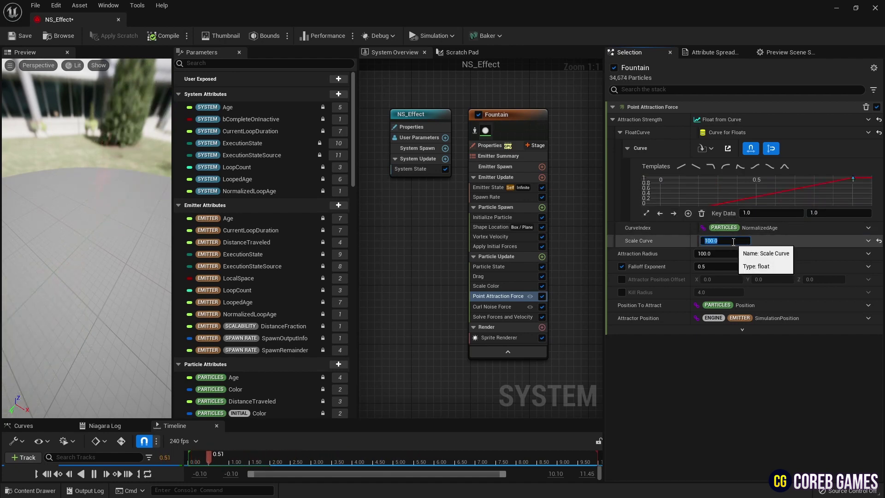
key("Return")
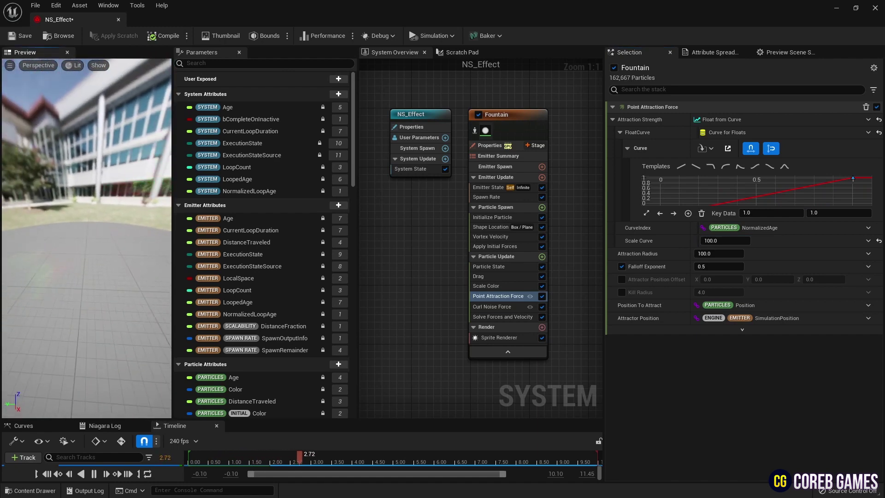
left_click(709, 253)
type("1000")
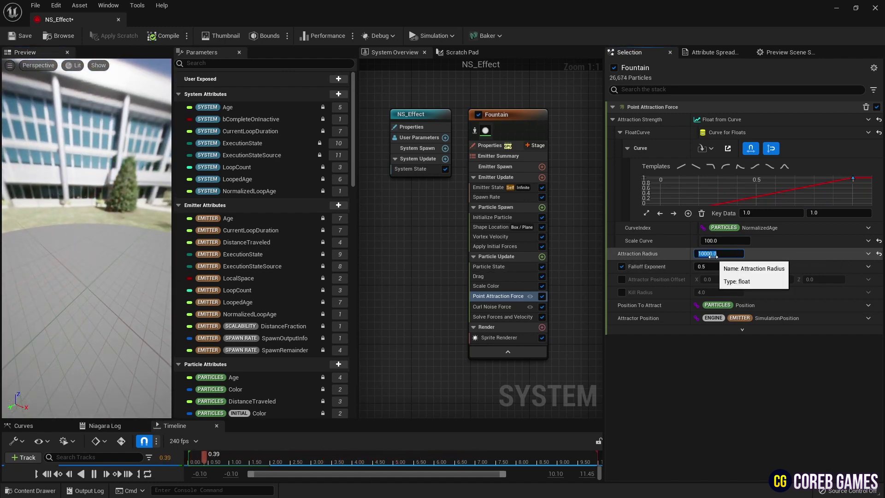
key("Return")
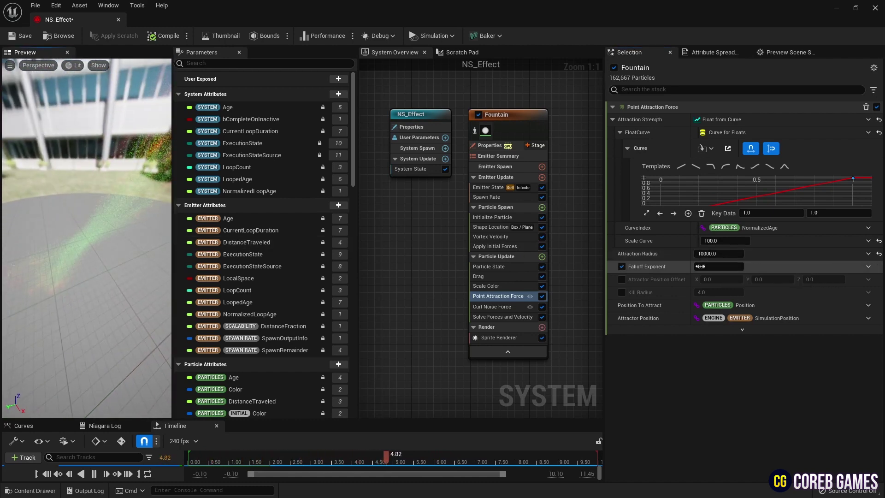
- Enable Attractor Position Offset and feed it Particles ShapeLocation ShapePosition
left_click(622, 280)
scroll(251, 344, "down", 3)
scroll(261, 342, "down", 3)
scroll(266, 339, "down", 3)
scroll(301, 330, "down", 3)
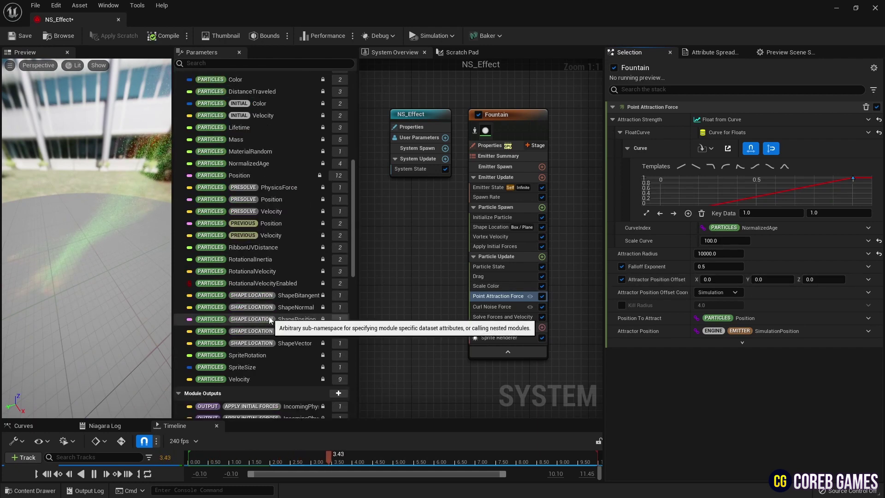
left_click_drag(290, 320, 741, 282)
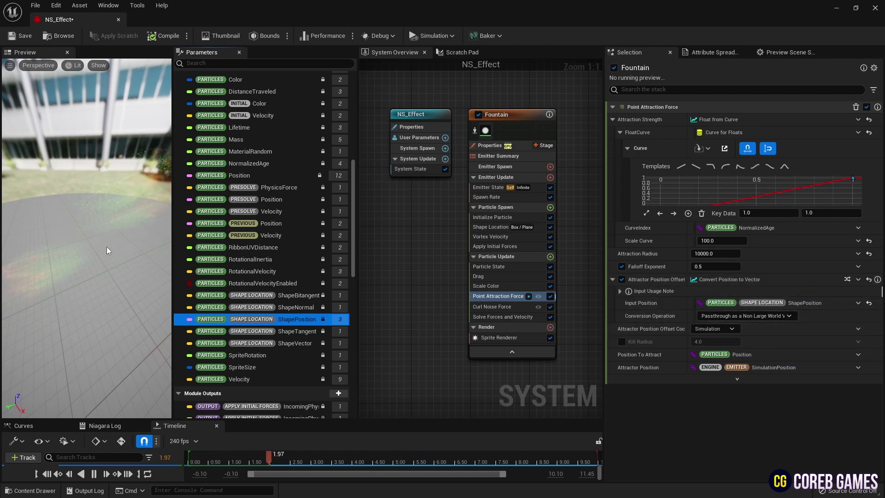
left_click_drag(107, 251, 66, 237)
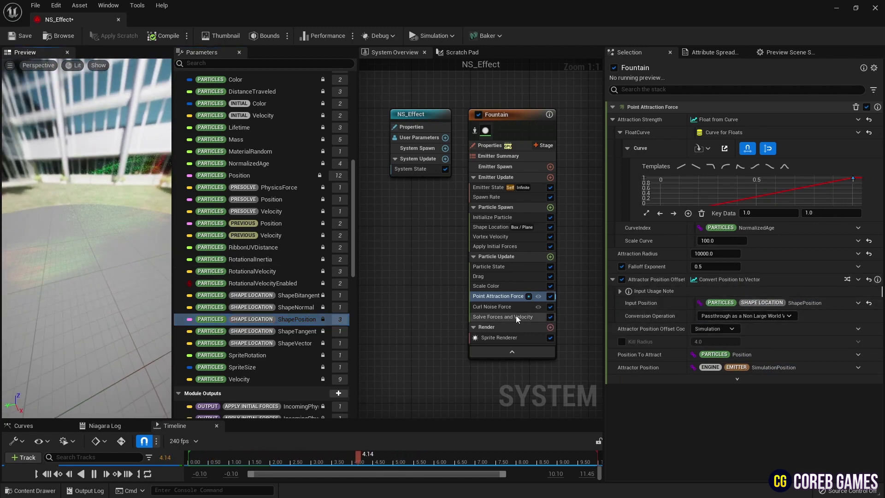
- Set the Drag module's drag amount to 10
left_click(485, 276)
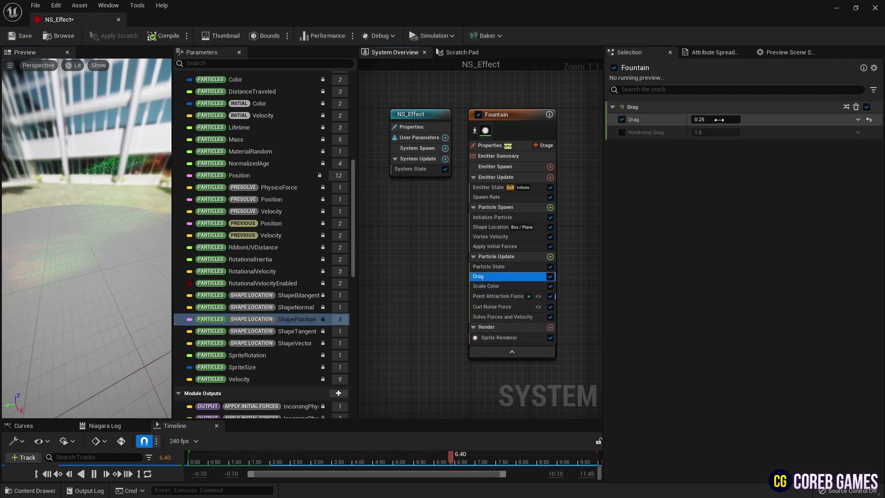
left_click(721, 119)
type("10")
key("Return")
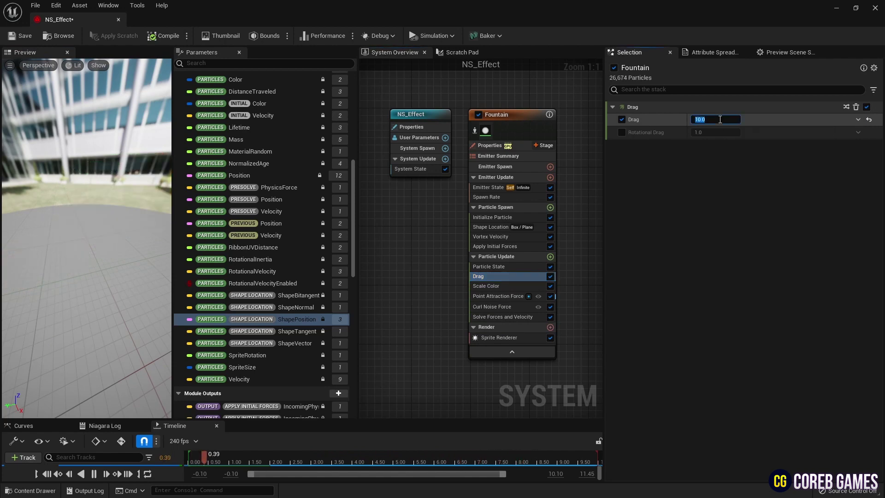
left_click_drag(81, 240, 118, 229)
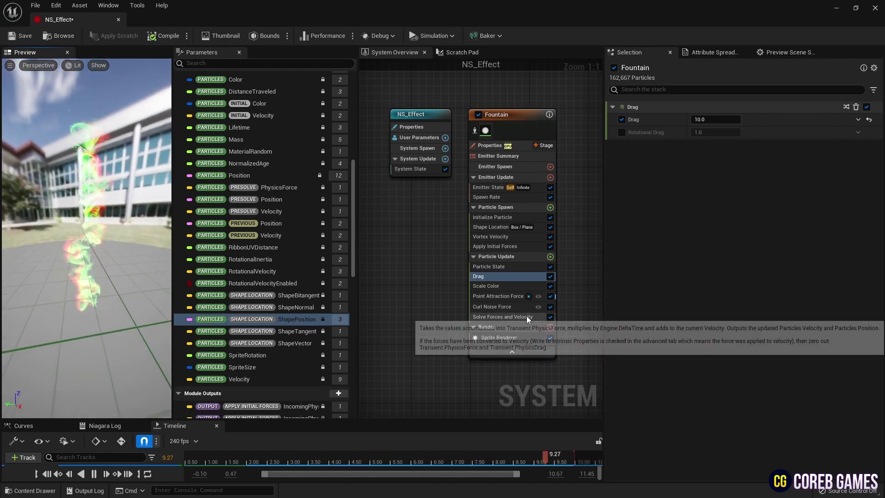
- Review the Particle State, Curl Noise Force and Scale Color module settings
left_click(520, 268)
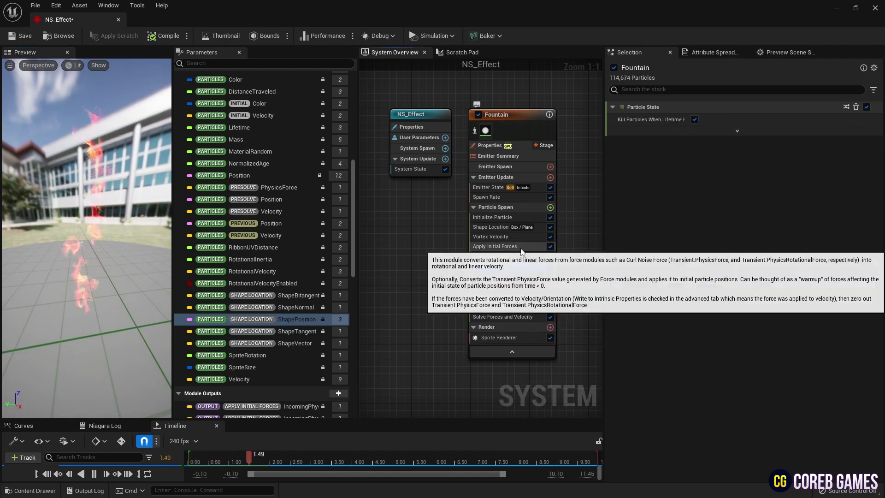
left_click(516, 296)
left_click(514, 307)
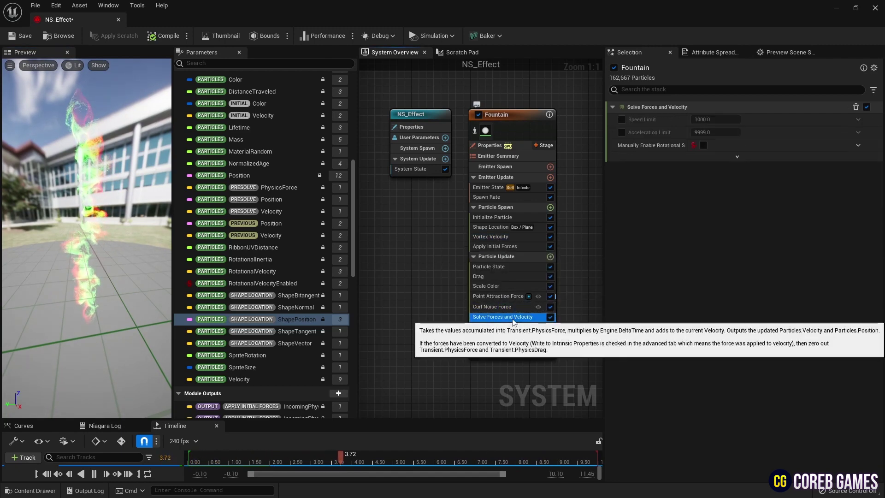
left_click(512, 296)
left_click(513, 276)
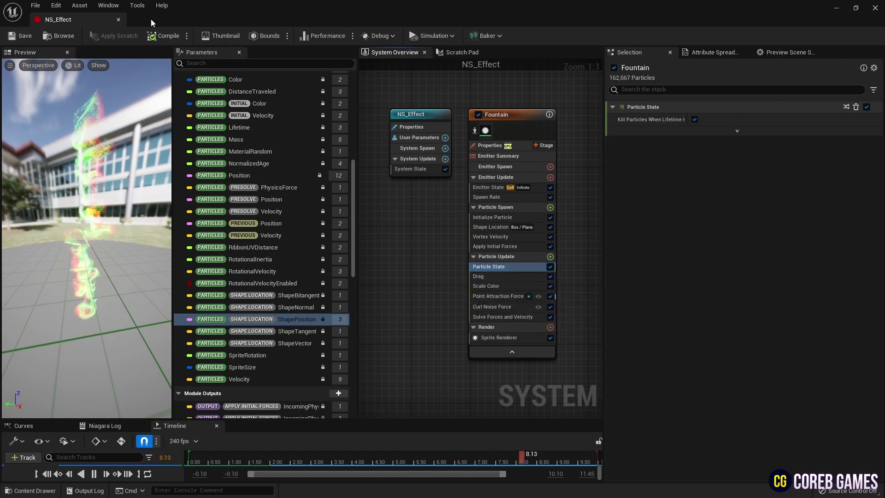
- Close the Niagara editor, then create a new material named M_Shape and open it
left_click(118, 20)
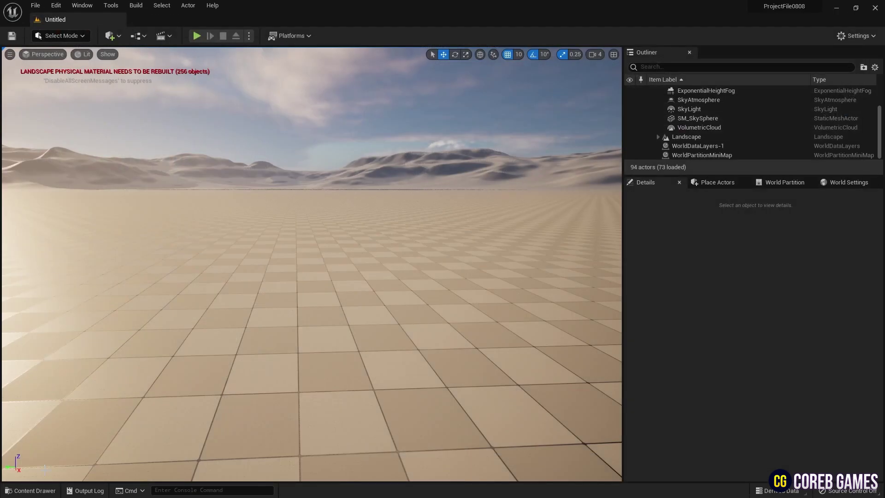
left_click(35, 490)
right_click(263, 353)
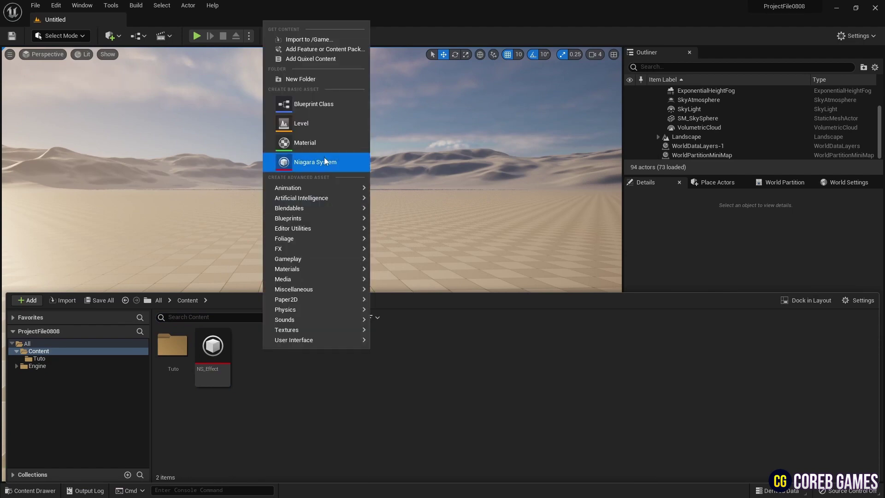
left_click(325, 149)
type("M_Shape")
key("Return")
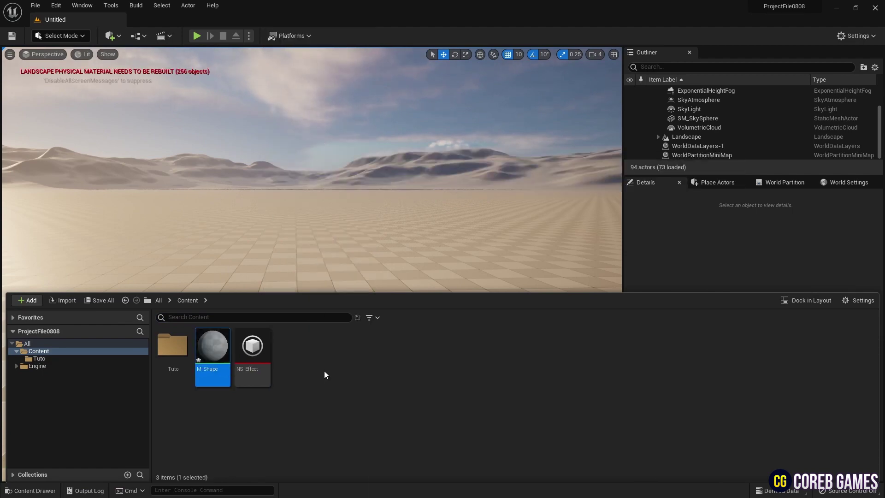
double_click(214, 346)
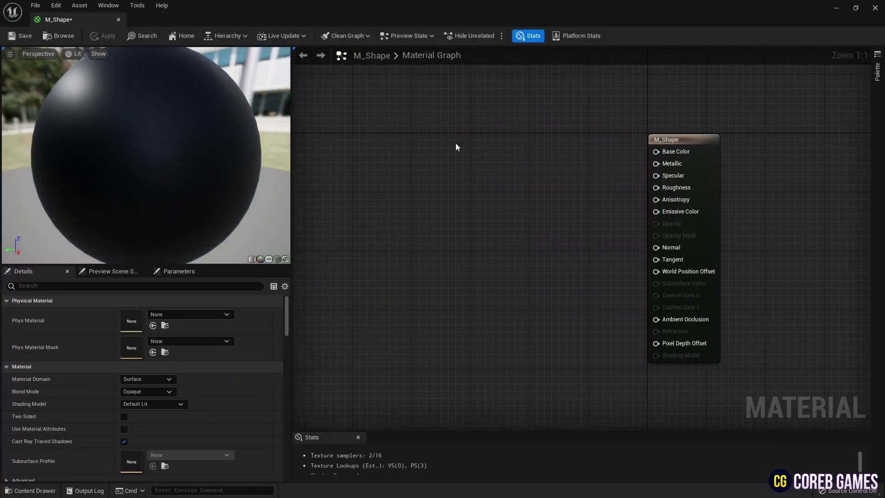
- Add Constant3Vector and Constant nodes and wire a near-black colour into Base Color
left_click(448, 125)
left_click(502, 222)
left_click(485, 183)
left_click(148, 313)
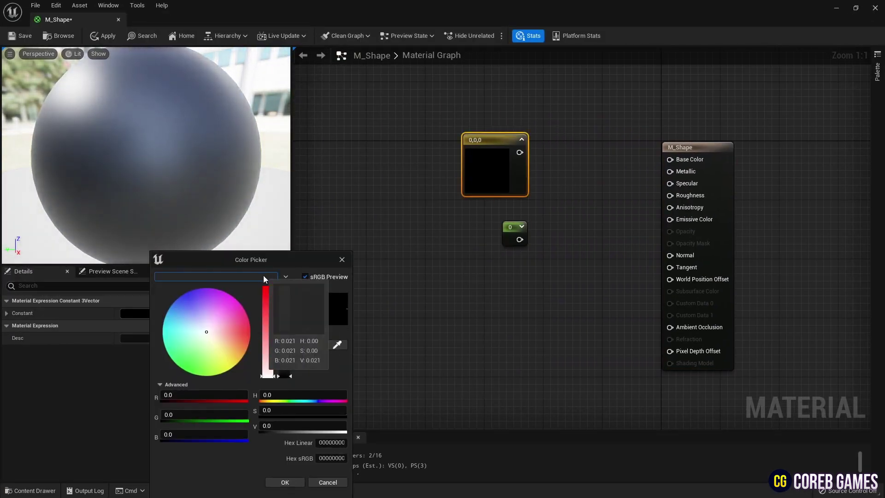
left_click_drag(284, 376, 283, 373)
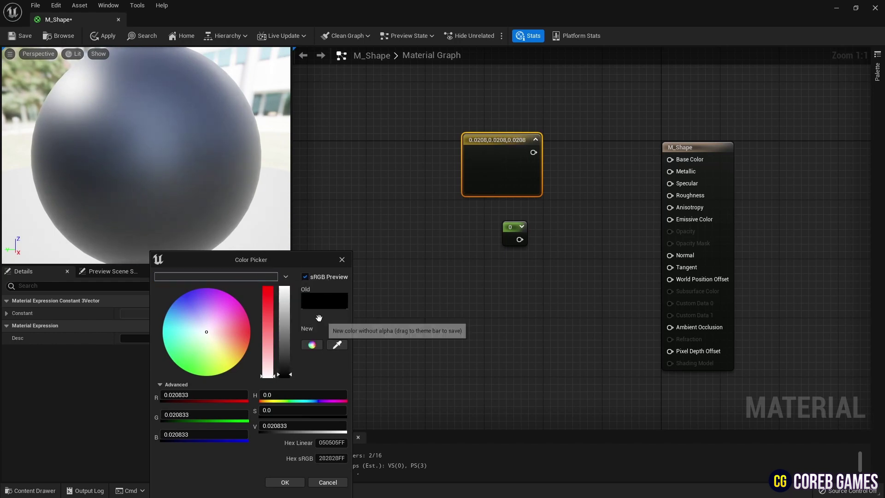
left_click(284, 483)
left_click_drag(578, 155, 670, 159)
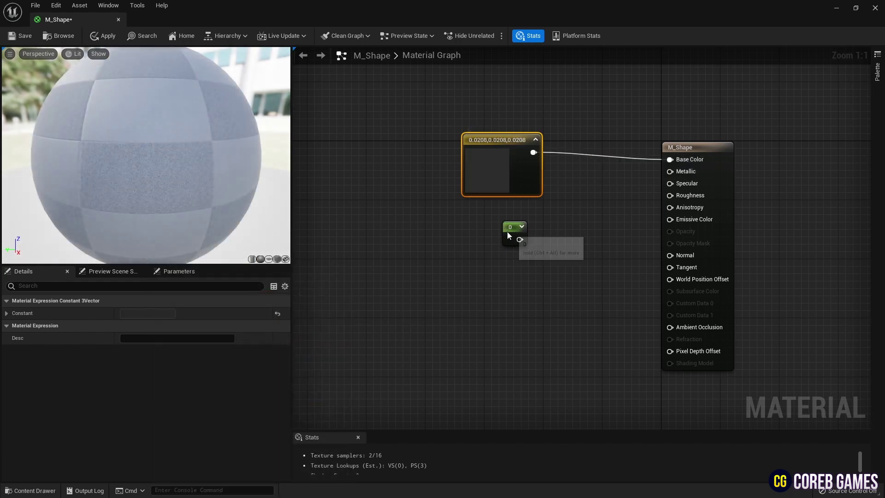
- Set the Constant to 0.3 and connect it to Roughness
left_click(512, 236)
type("0.3")
key("Return")
left_click_drag(524, 239, 670, 195)
left_click_drag(705, 156, 678, 146)
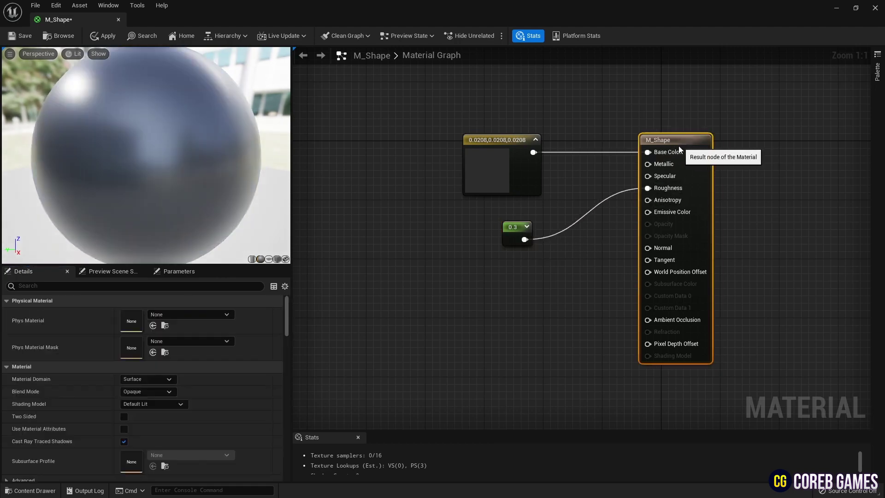
- Close the material editor and place a Cylinder from the basic shapes into the level
left_click(118, 20)
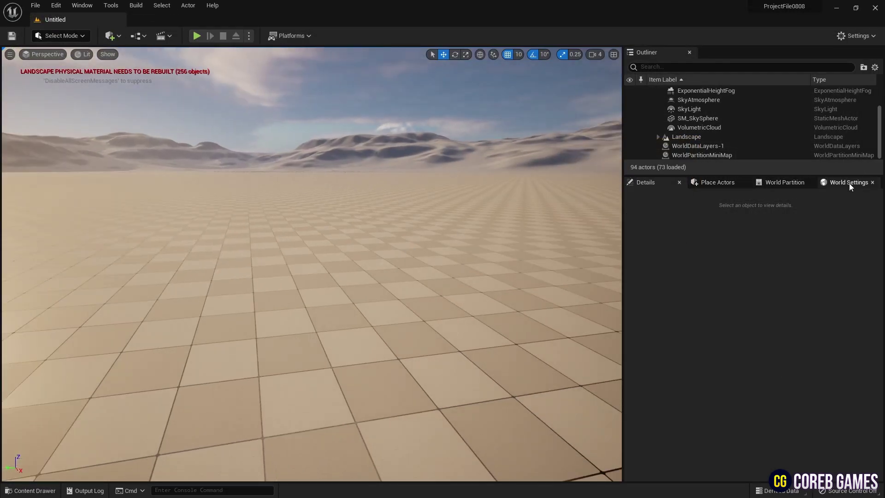
left_click(850, 183)
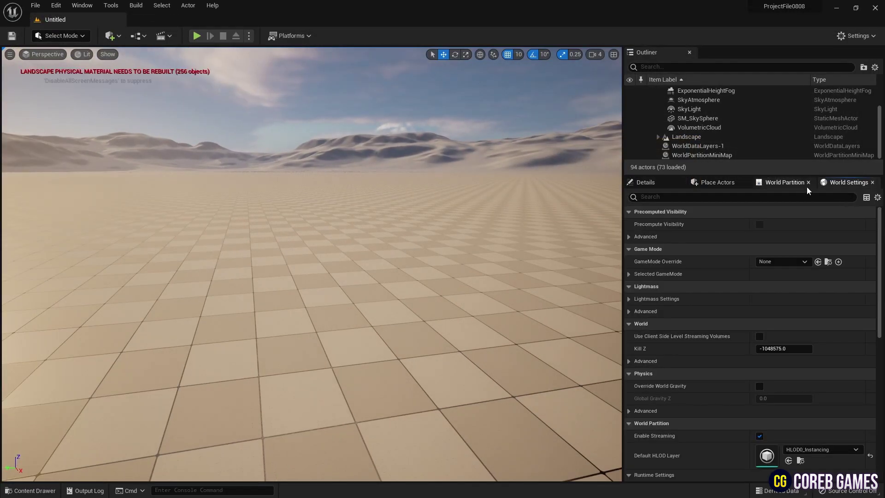
left_click(796, 183)
left_click(715, 183)
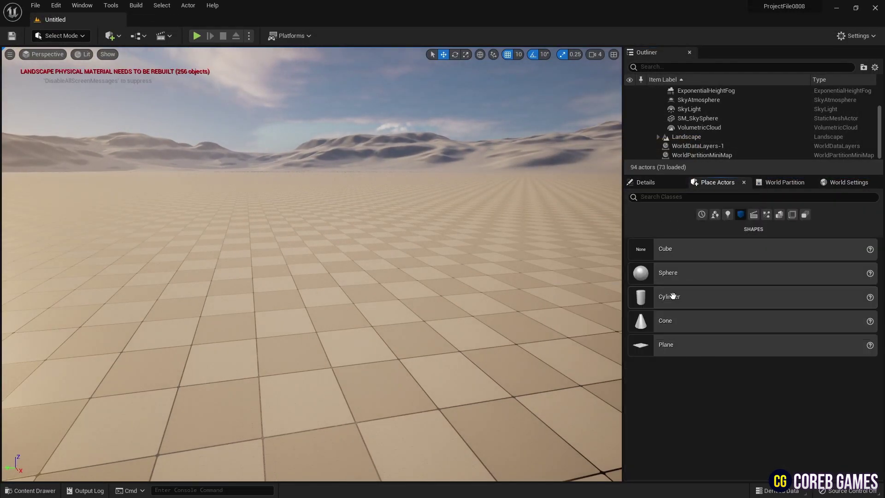
left_click_drag(674, 296, 381, 336)
- Put the cylinder at 0,0,150 with scale 0.05×0.05×3 and give it the M_Shape material
left_click(645, 182)
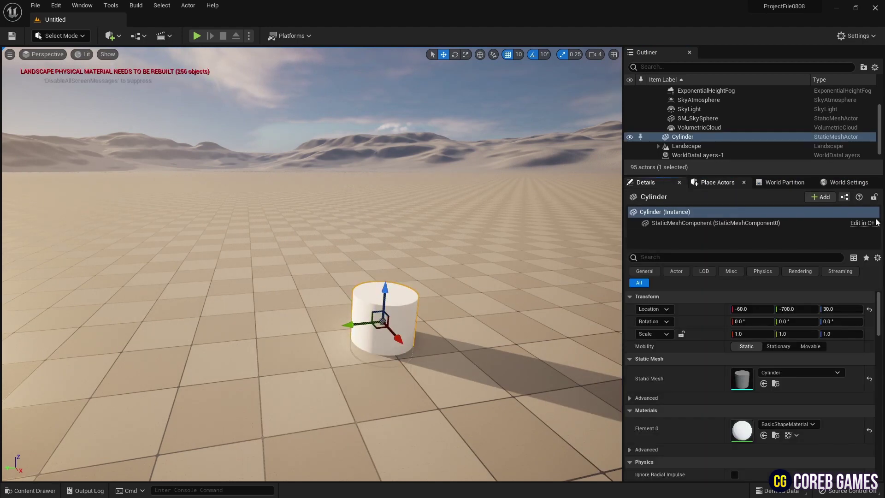
type("0")
key("Tab")
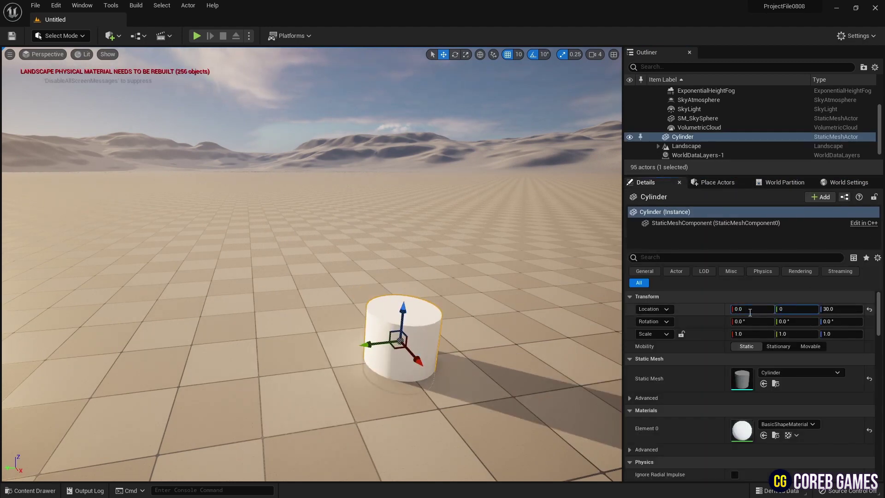
type("0")
key("Return")
type("150")
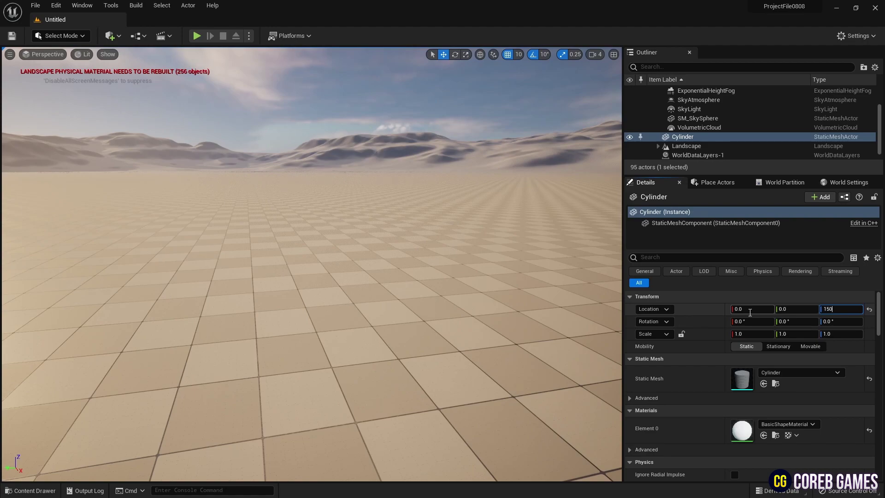
right_click_drag(311, 263, 1, 235)
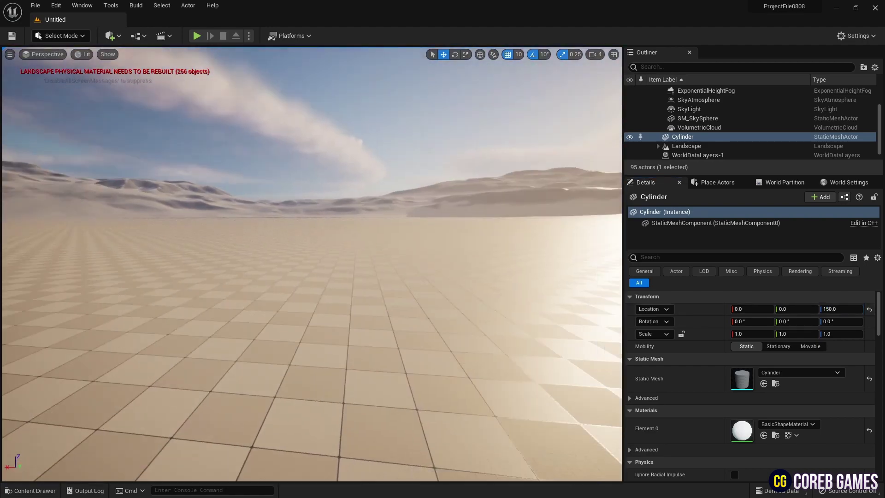
key("f")
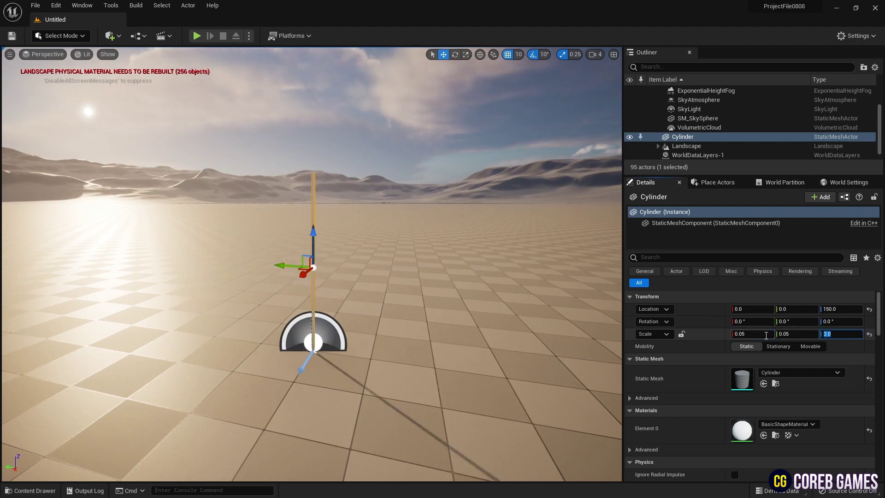
left_click(792, 424)
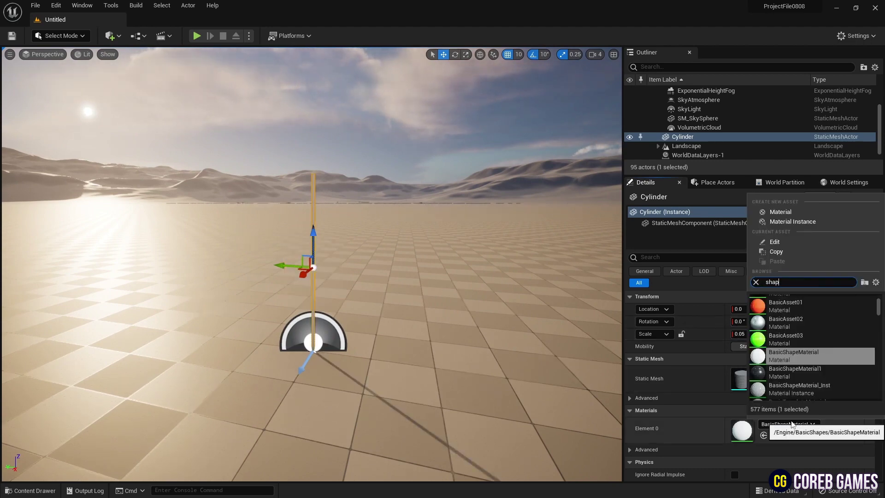
left_click(795, 352)
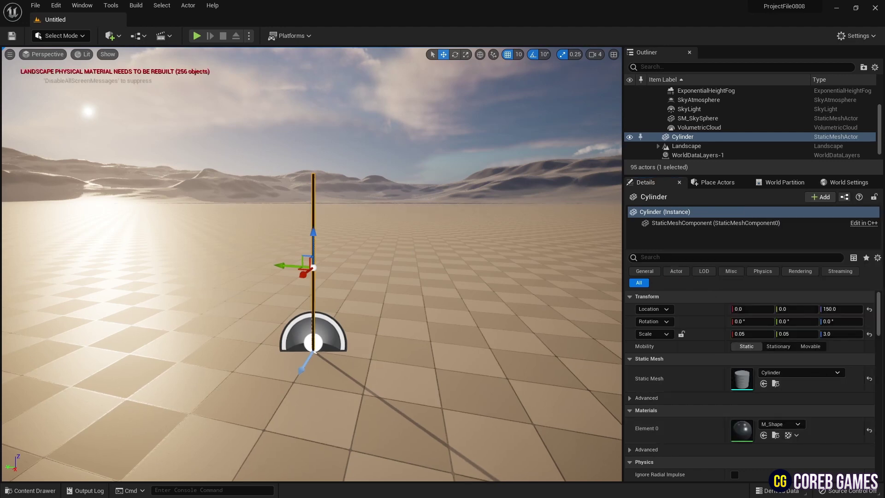
- Place NS_Effect from the Content Drawer into the level beside the dark pole
left_click_drag(311, 415, 30, 493)
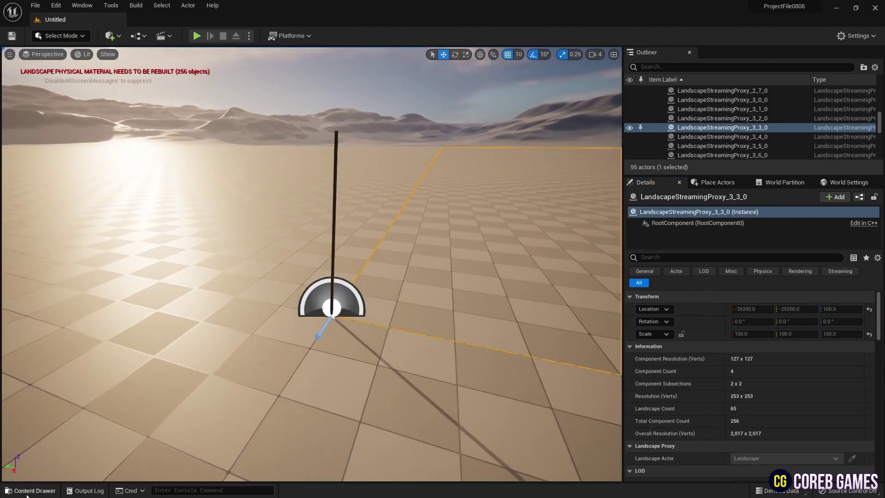
left_click(31, 494)
left_click_drag(252, 357, 323, 317)
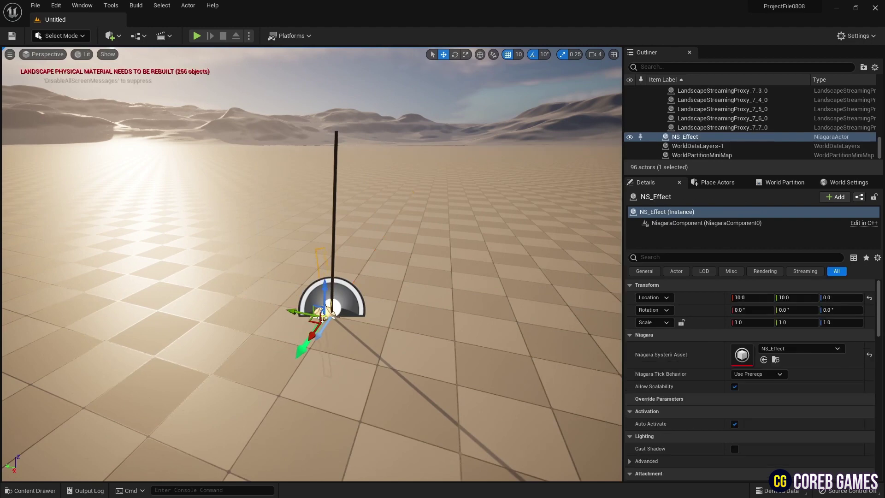